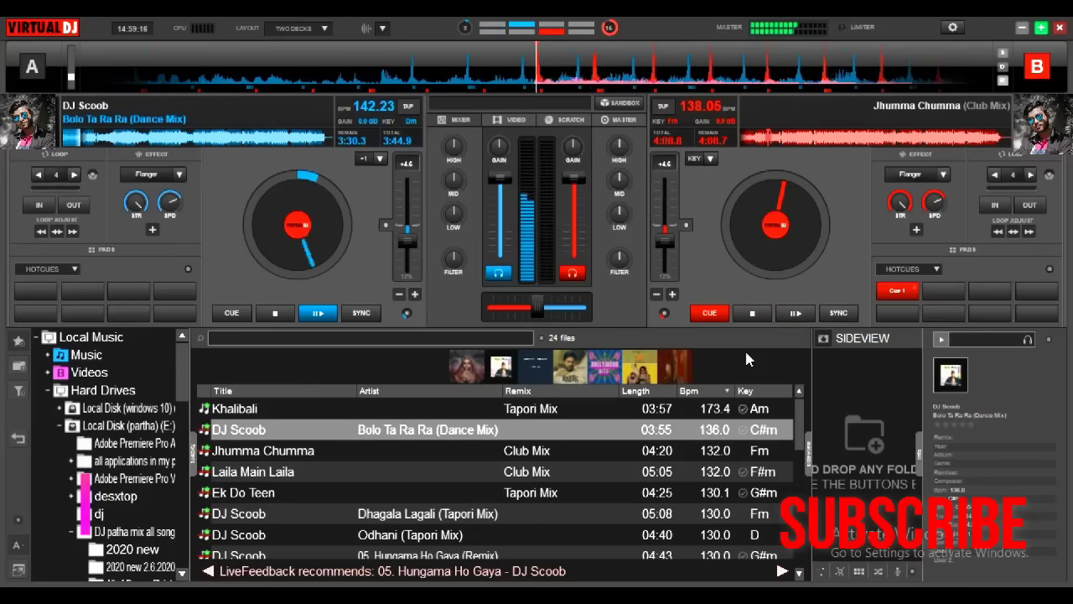
# Move the crossfader fully to deck A and briefly apply the Flanger effect to Bolo Ta Ra Ra (Dance Mix).
pyautogui.moveTo(535, 308); pyautogui.dragTo(475, 313)
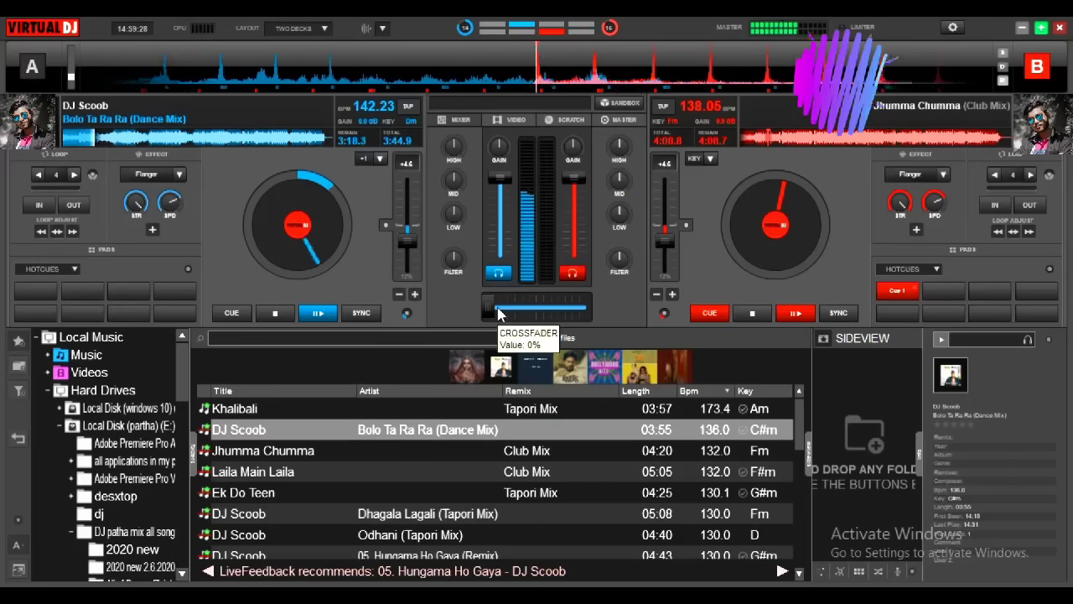
pyautogui.click(149, 175)
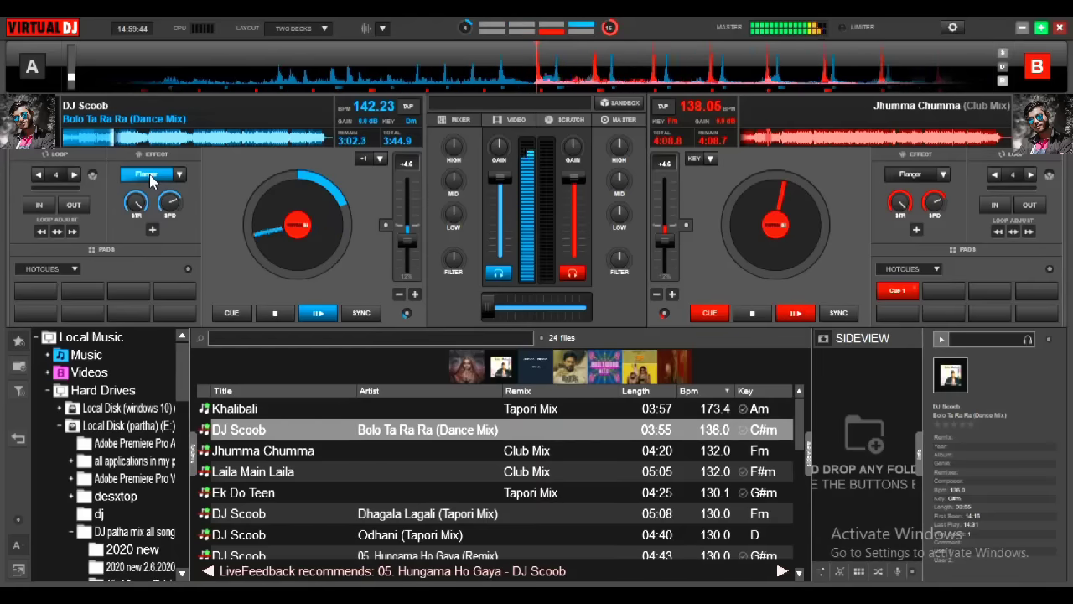
pyautogui.click(150, 174)
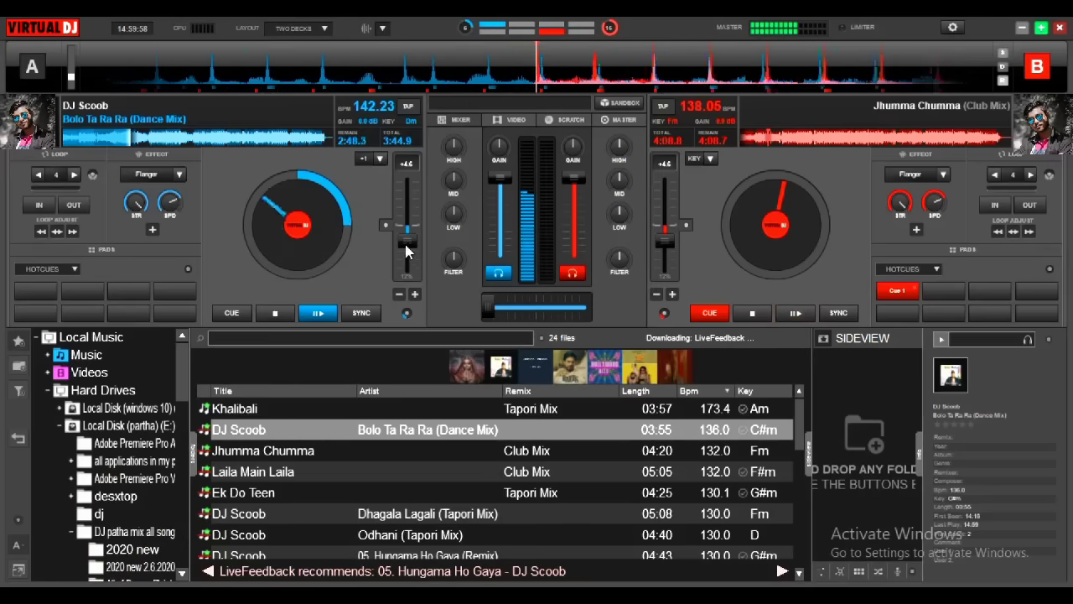
# Lower deck A's tempo in small stages to 136.34 BPM and sync deck B's tempo to it.
pyautogui.moveTo(407, 248); pyautogui.dragTo(408, 243)
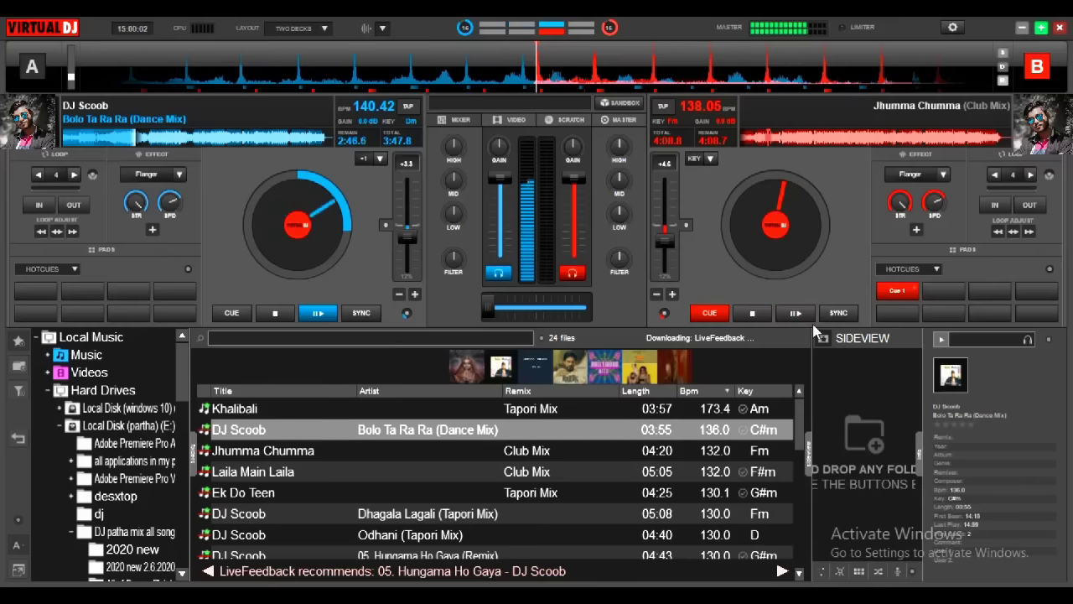
pyautogui.click(834, 313)
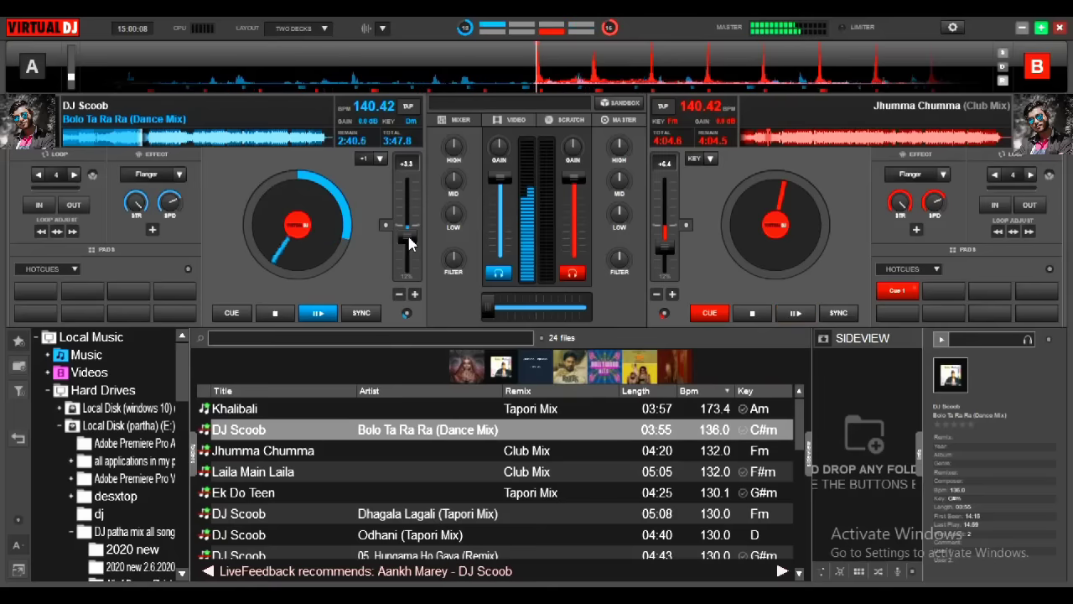
pyautogui.moveTo(408, 239); pyautogui.dragTo(410, 243)
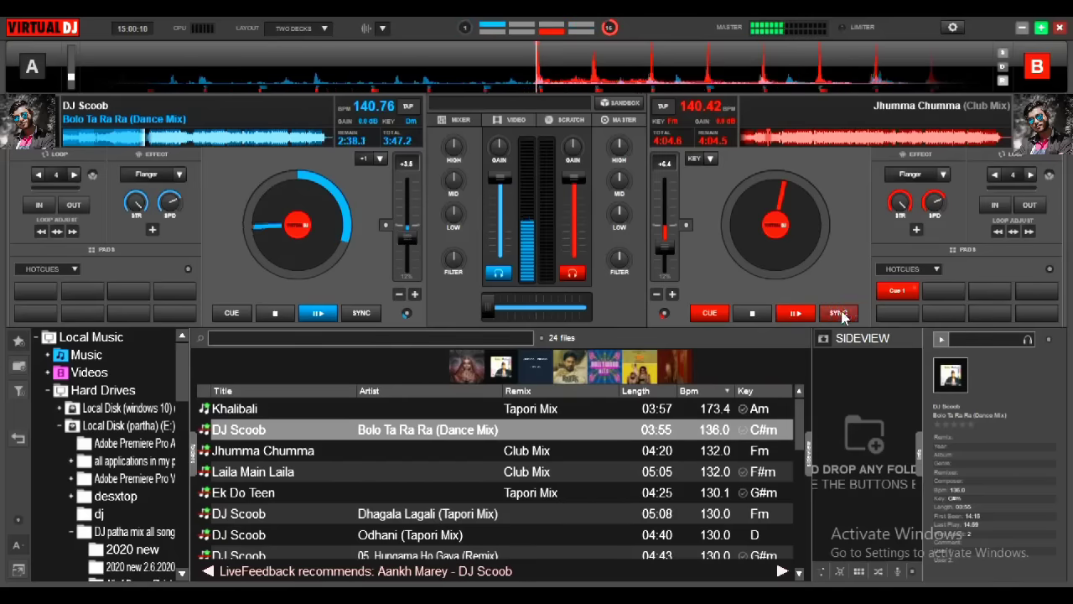
pyautogui.click(840, 314)
pyautogui.click(403, 237)
pyautogui.click(851, 313)
pyautogui.click(409, 238)
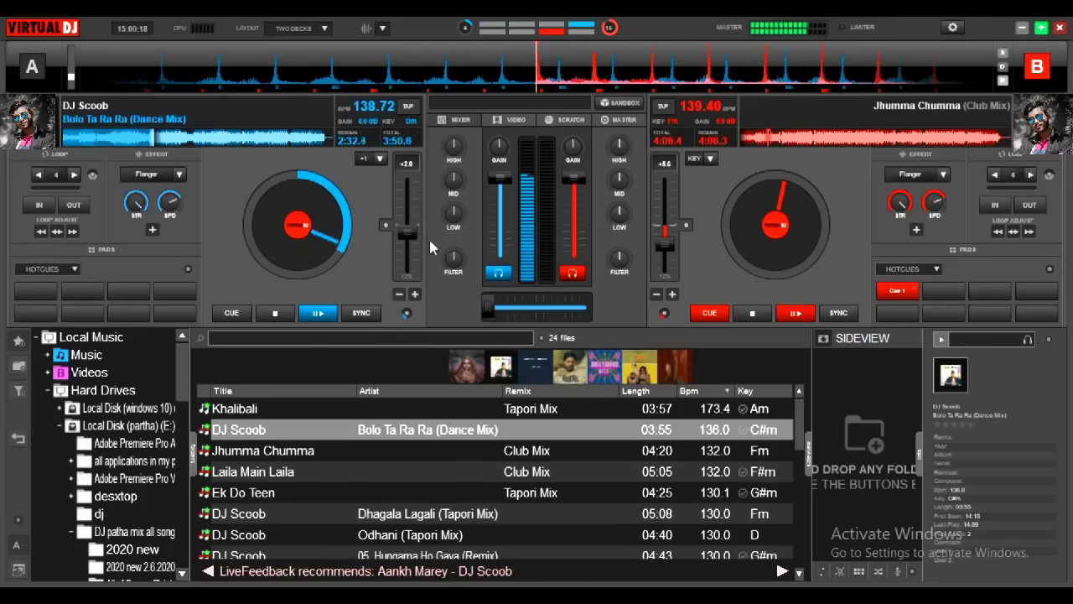
pyautogui.click(412, 226)
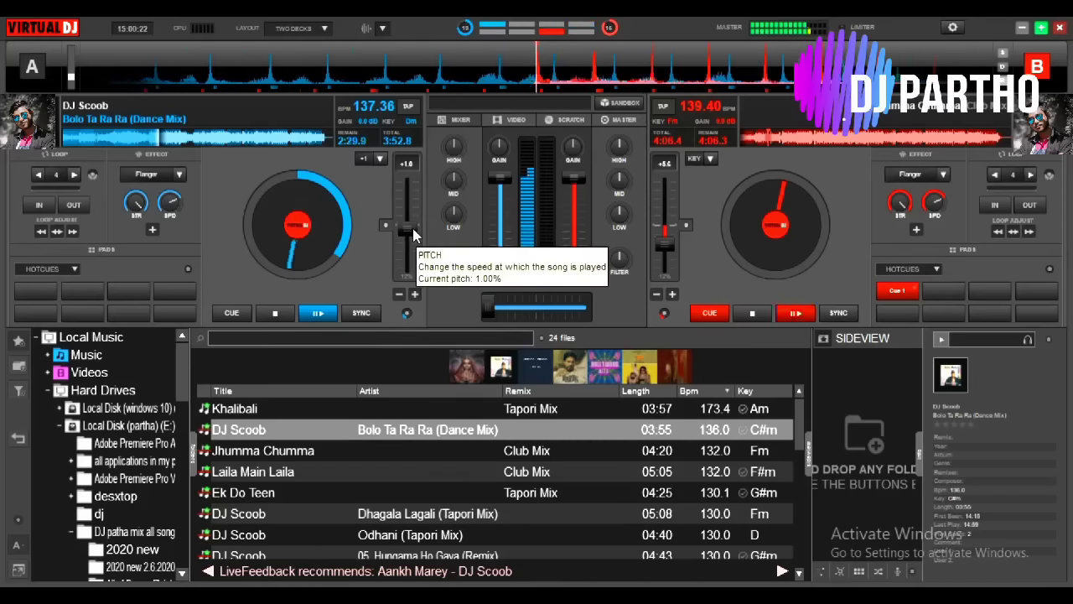
pyautogui.click(414, 235)
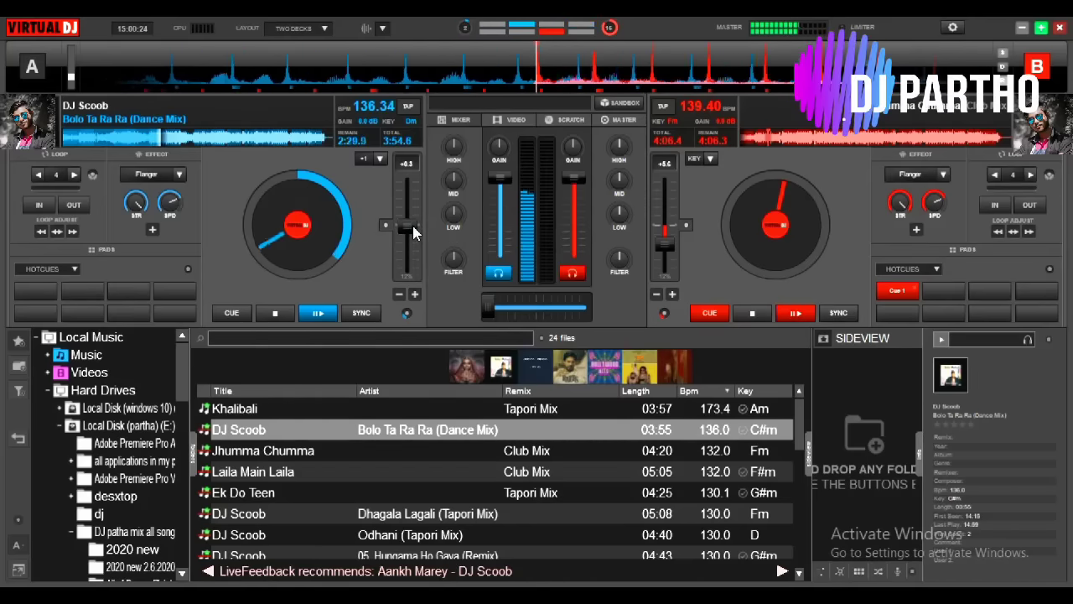
pyautogui.click(842, 312)
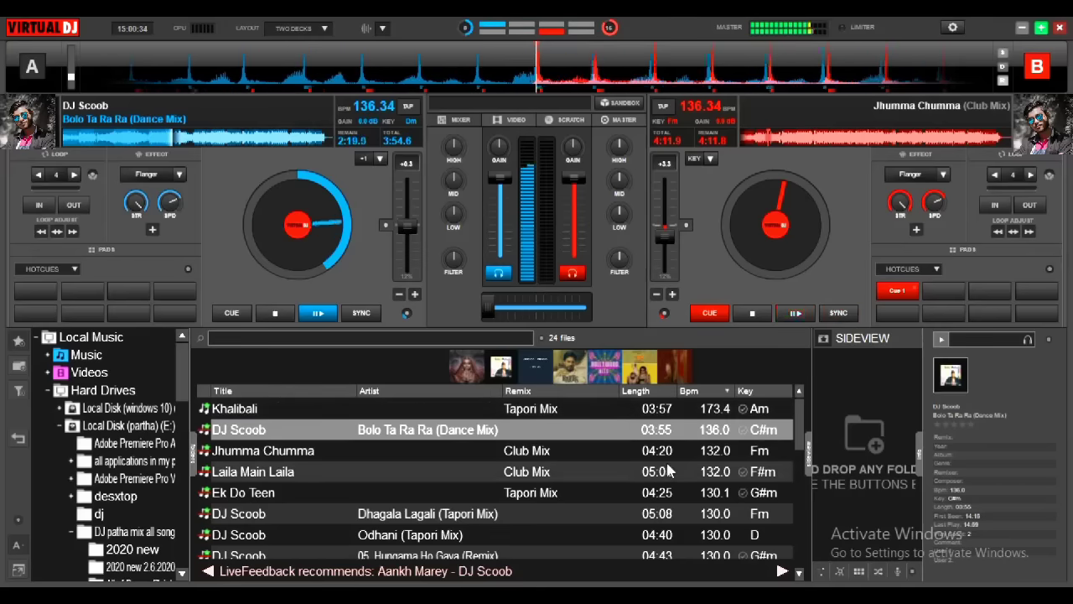
# Start Jhumma Chumma (Club Mix) on deck B in sync with deck A and bring the crossfader to the centre.
pyautogui.click(793, 314)
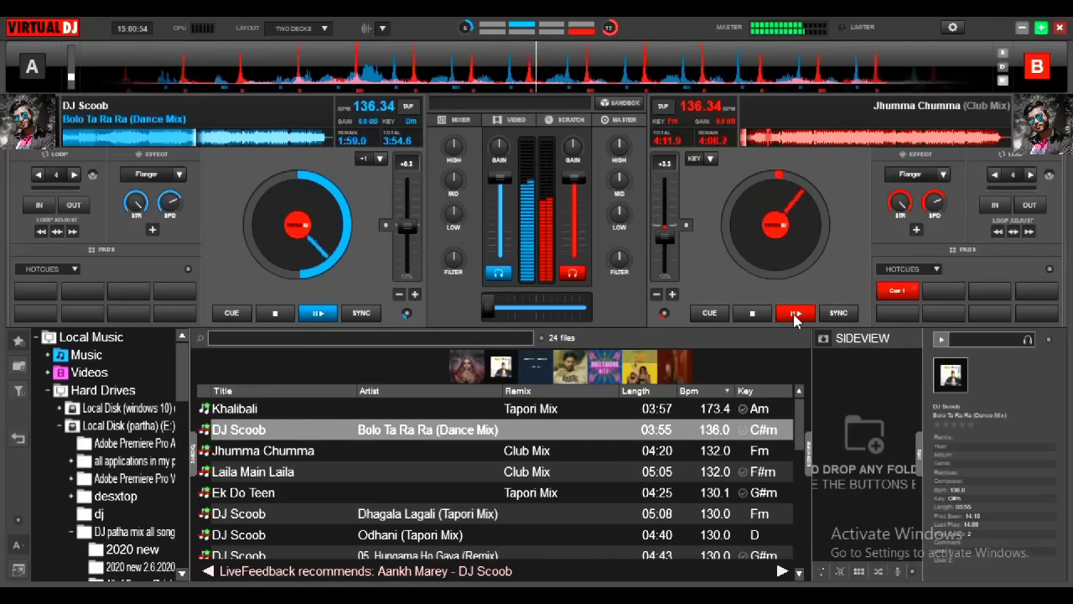
pyautogui.click(845, 314)
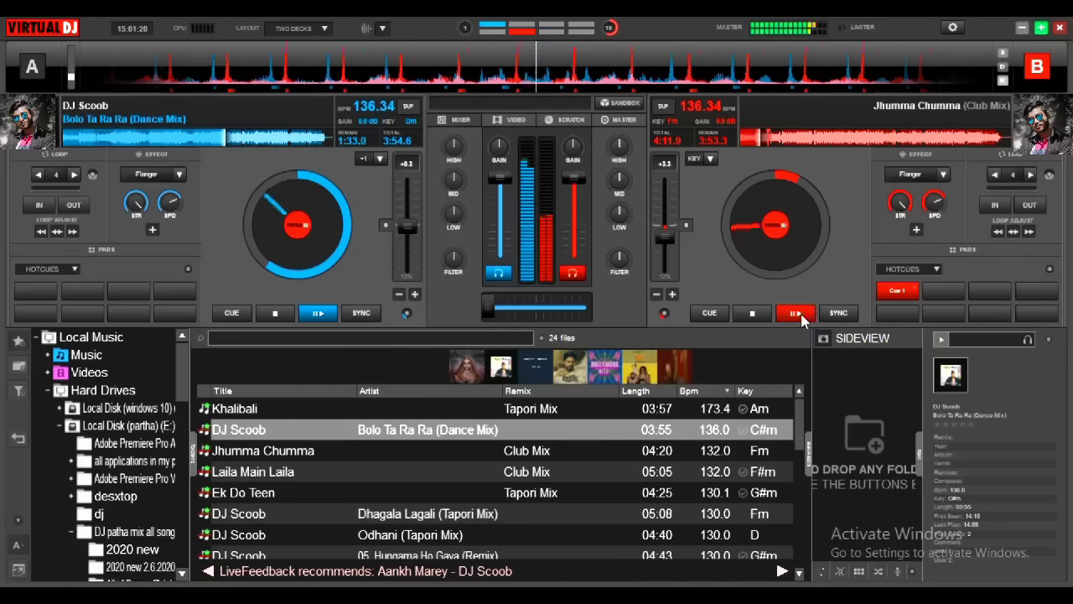
pyautogui.moveTo(487, 309); pyautogui.dragTo(532, 310)
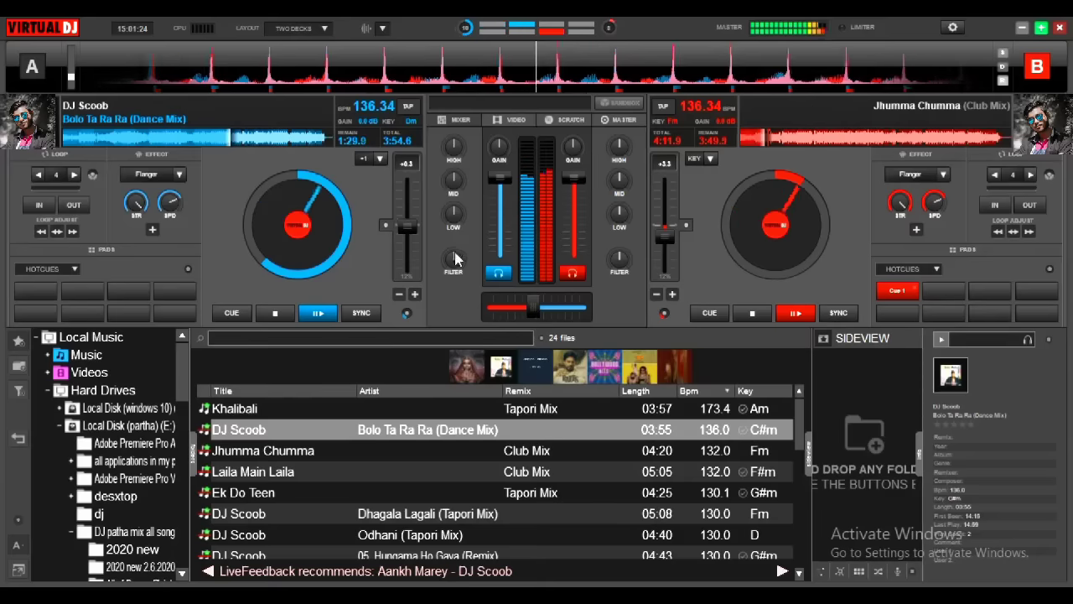
# Fade fully to deck B while cutting deck A's lows and turning up its filter, and reset both of deck A's knobs.
pyautogui.moveTo(447, 223); pyautogui.dragTo(429, 223)
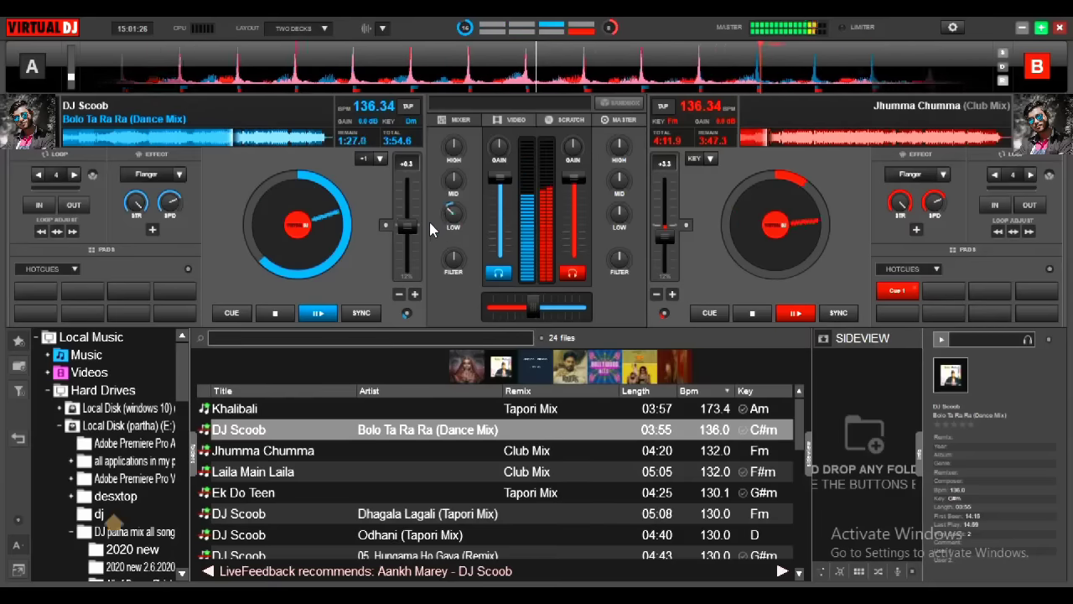
pyautogui.moveTo(453, 262); pyautogui.dragTo(571, 317)
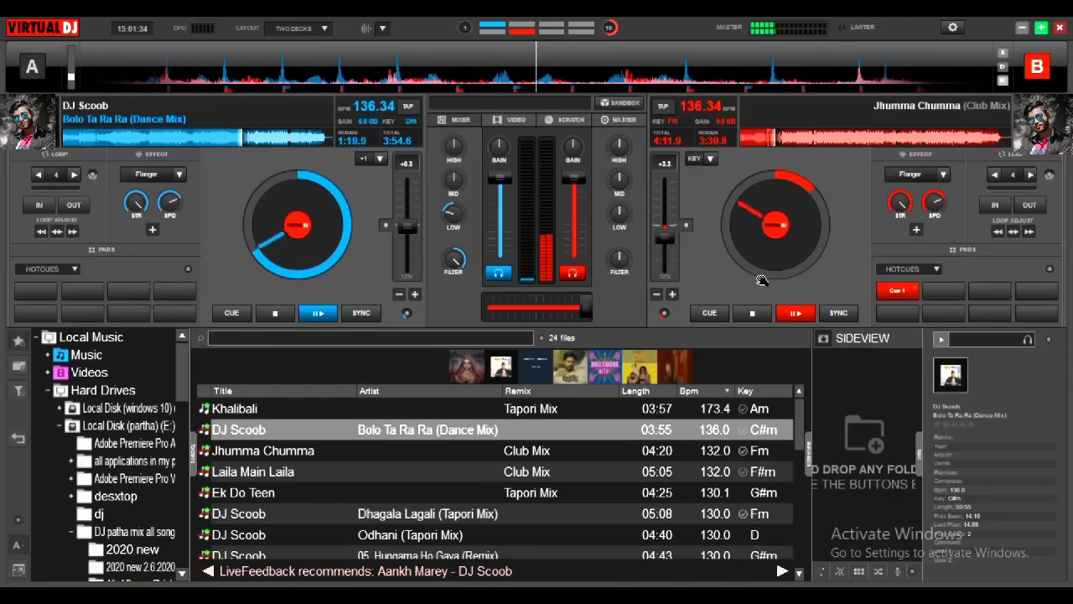
pyautogui.doubleClick(450, 214)
pyautogui.doubleClick(455, 260)
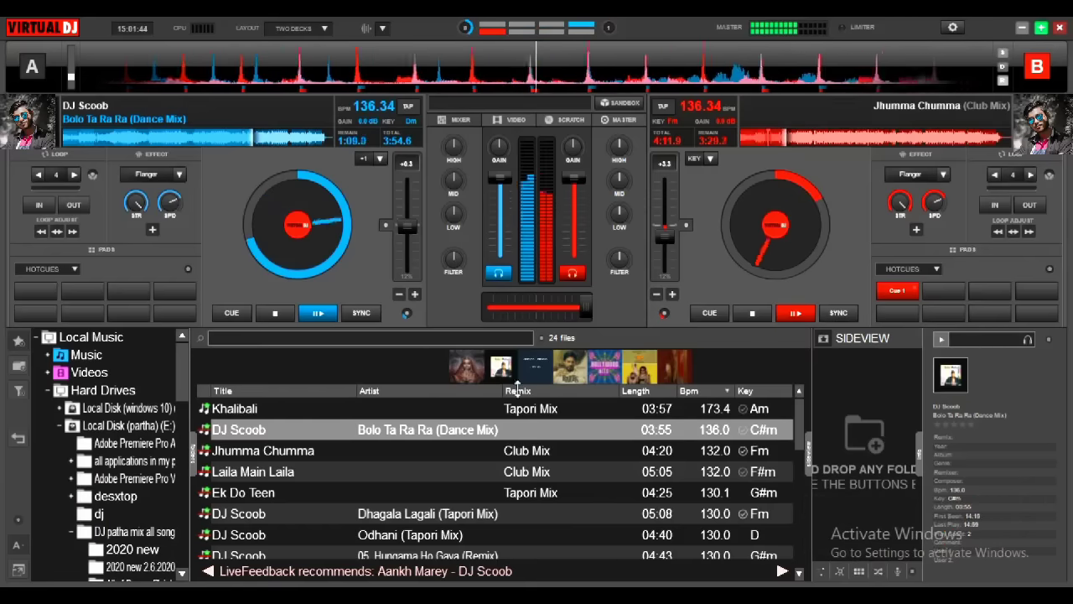
# Load Laila Main Laila (Club Mix) onto deck A, dismiss the key-match notice and sync its tempo to deck B.
pyautogui.click(315, 451)
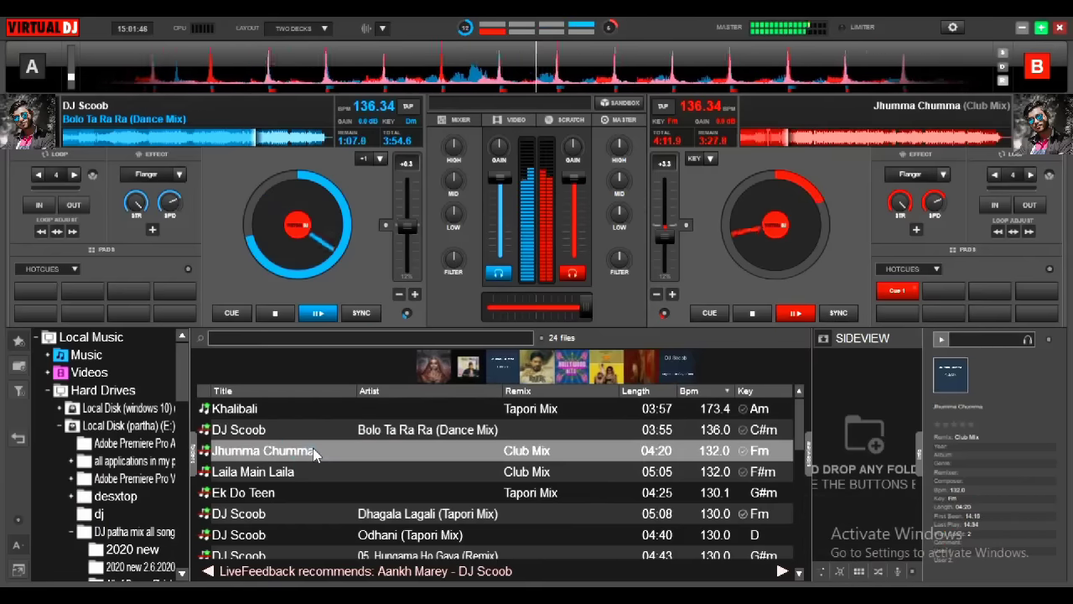
pyautogui.click(308, 470)
pyautogui.moveTo(304, 480); pyautogui.dragTo(302, 235)
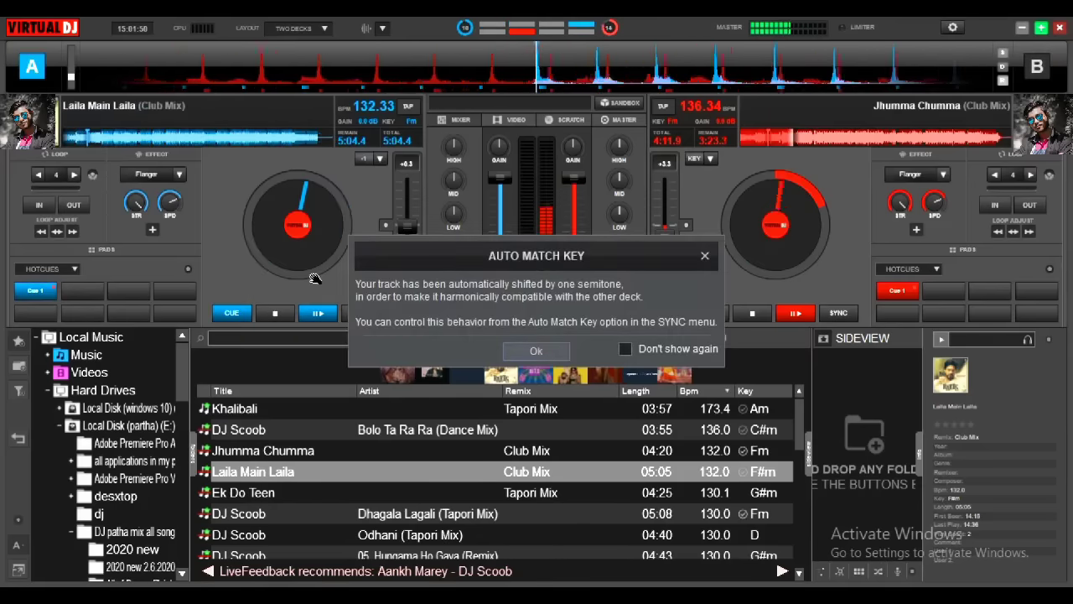
pyautogui.click(558, 354)
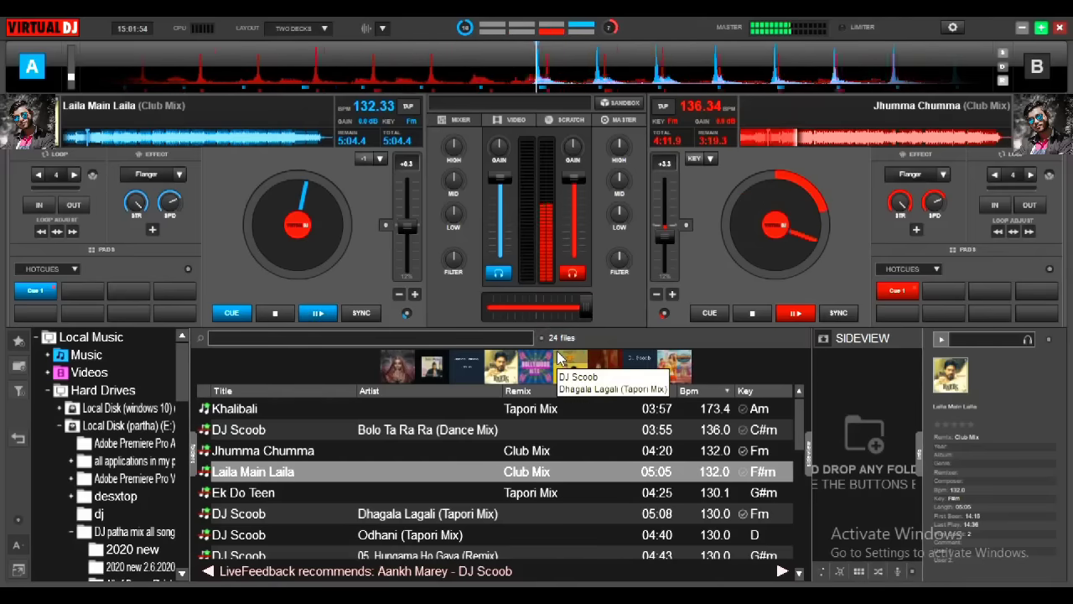
pyautogui.click(354, 317)
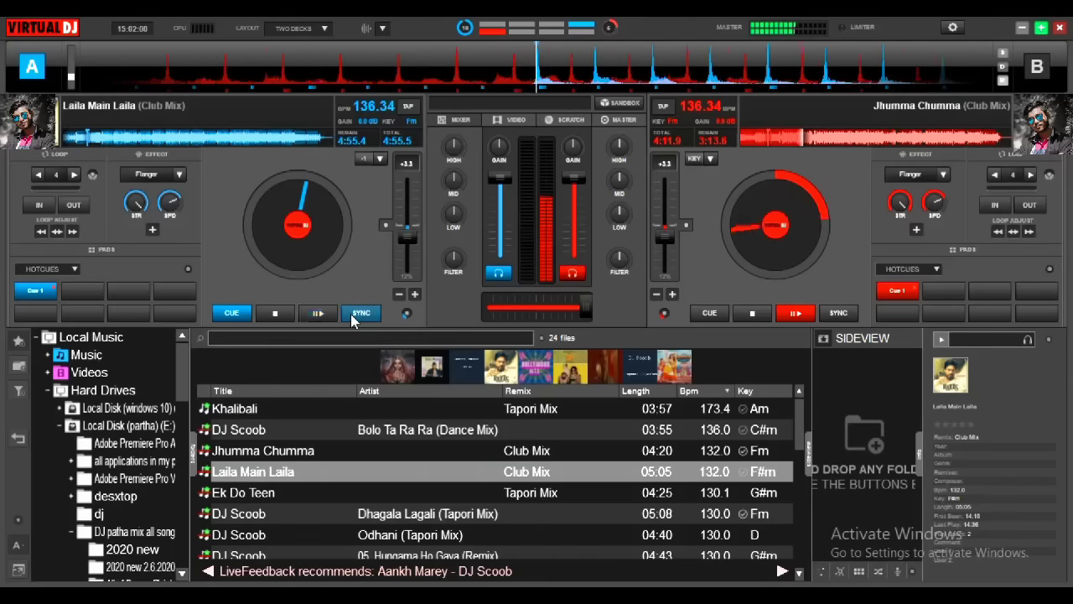
# Switch the Flanger effect on and off twice on deck B's playing track.
pyautogui.click(894, 180)
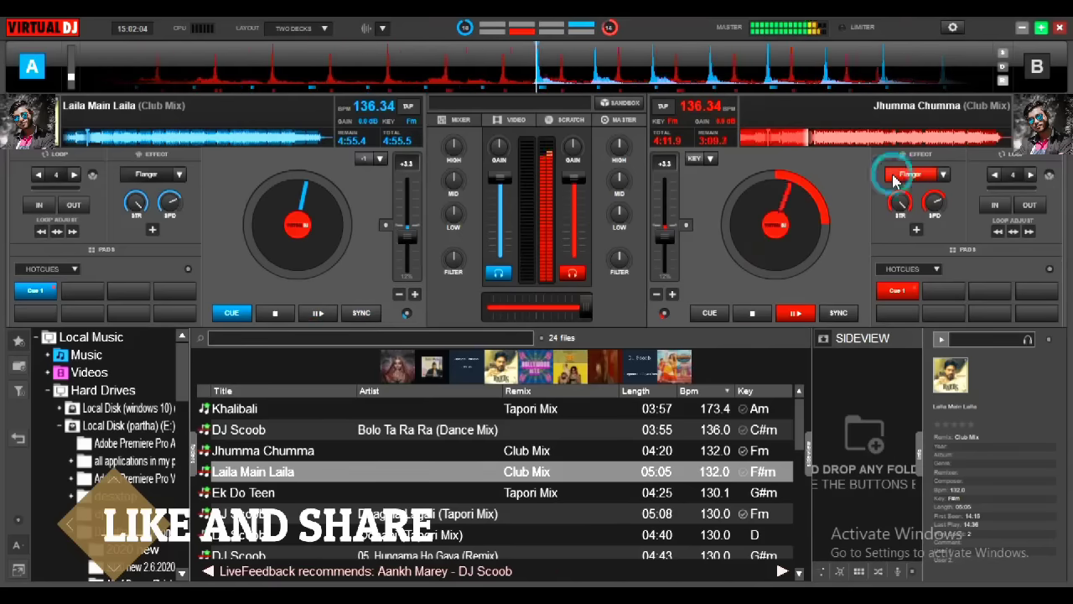
pyautogui.click(894, 179)
pyautogui.click(894, 179)
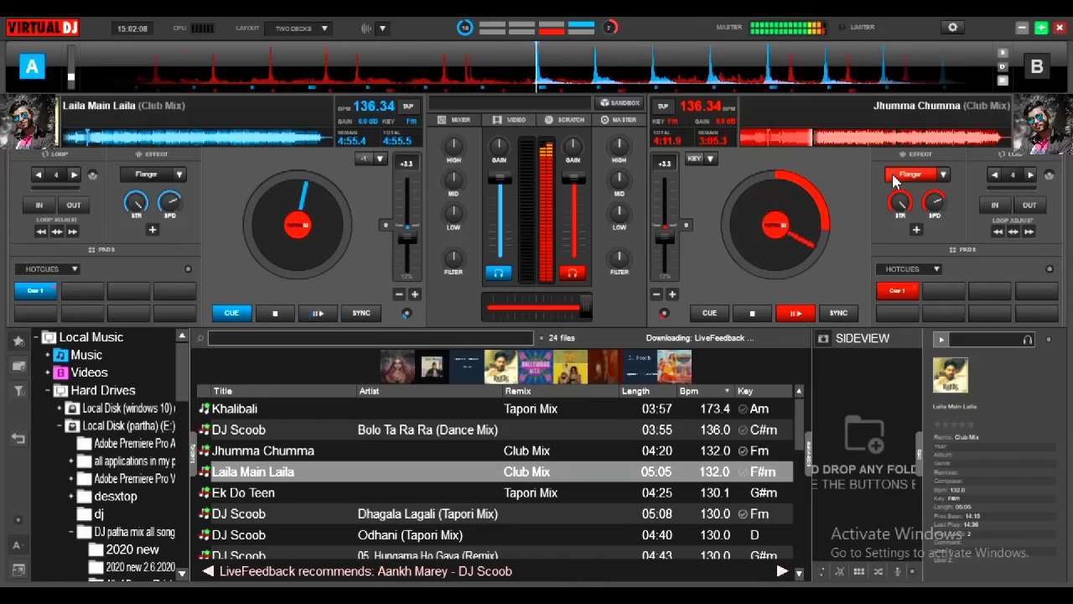
pyautogui.click(894, 179)
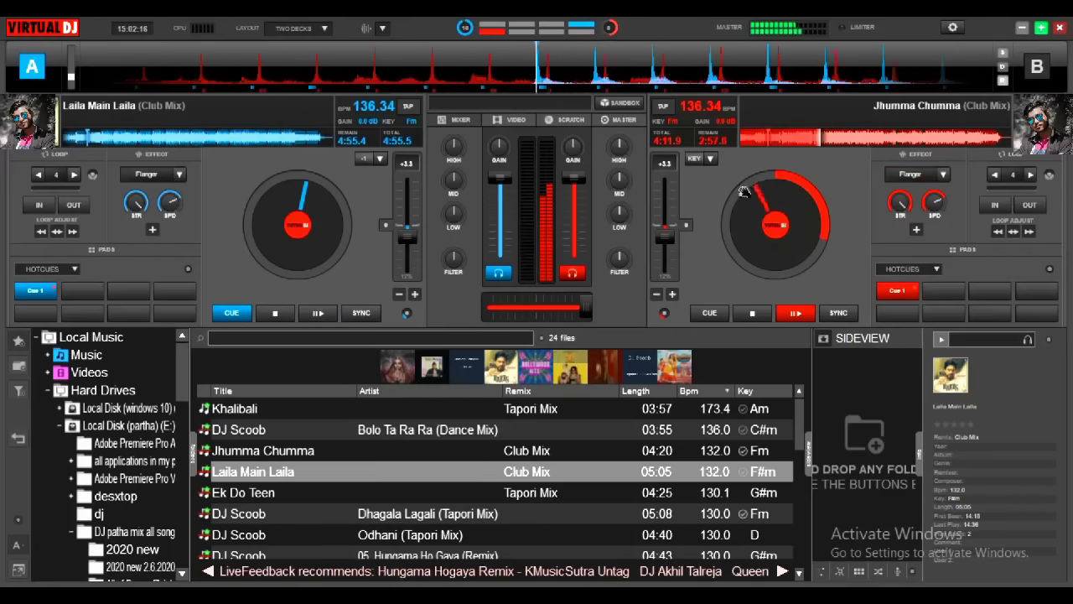
# Lower deck B's tempo to 135.96 BPM and sync deck A to the new tempo.
pyautogui.moveTo(666, 227); pyautogui.dragTo(669, 238)
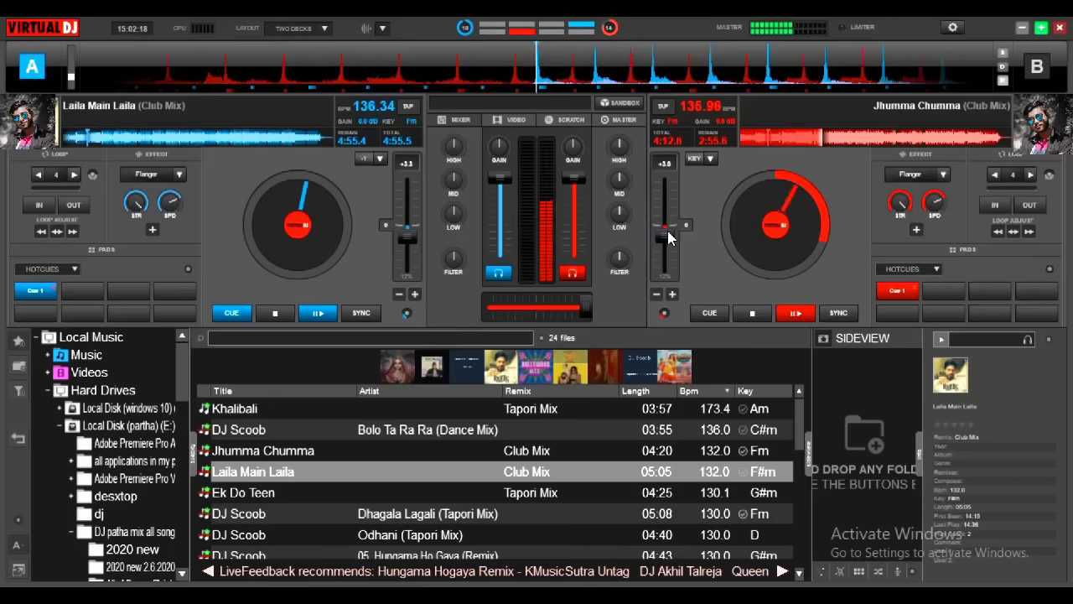
pyautogui.click(354, 314)
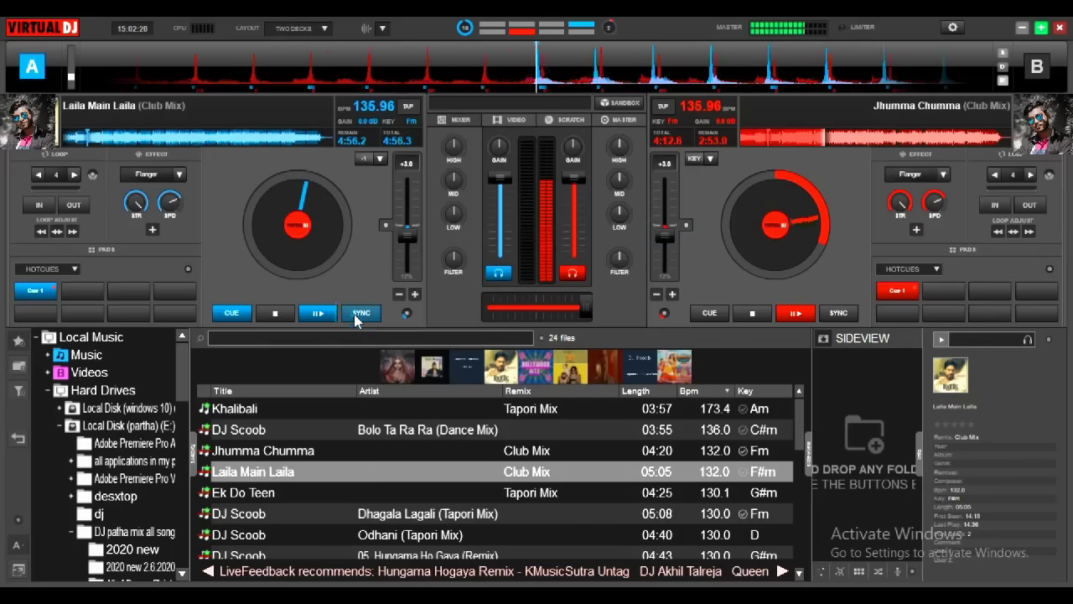
# Start Laila Main Laila on deck A, jump forward to a point near its beginning and restart it in sync with deck B.
pyautogui.click(317, 313)
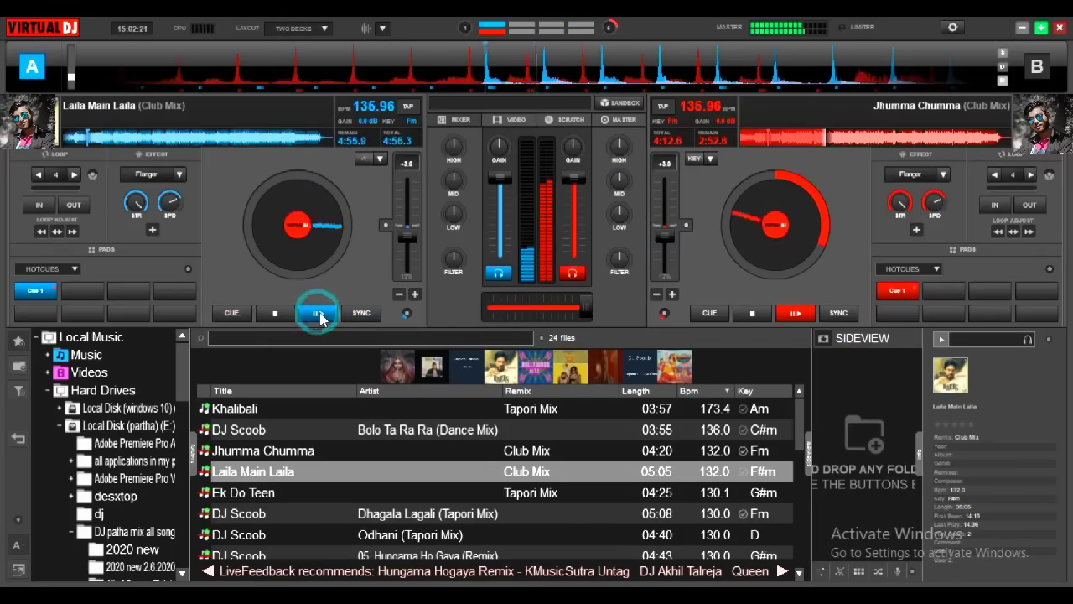
pyautogui.click(77, 143)
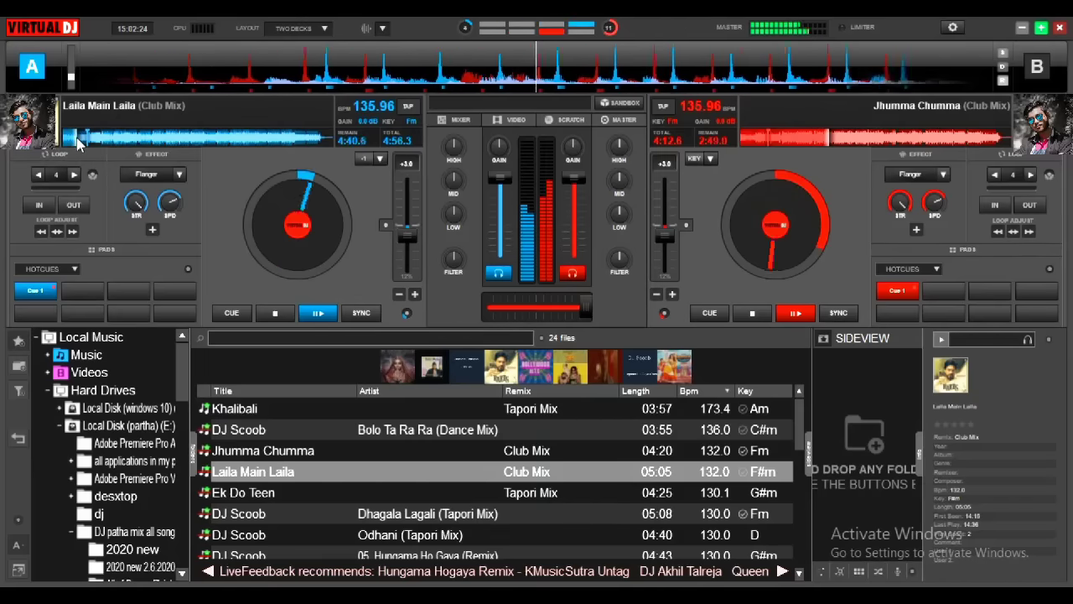
pyautogui.click(360, 313)
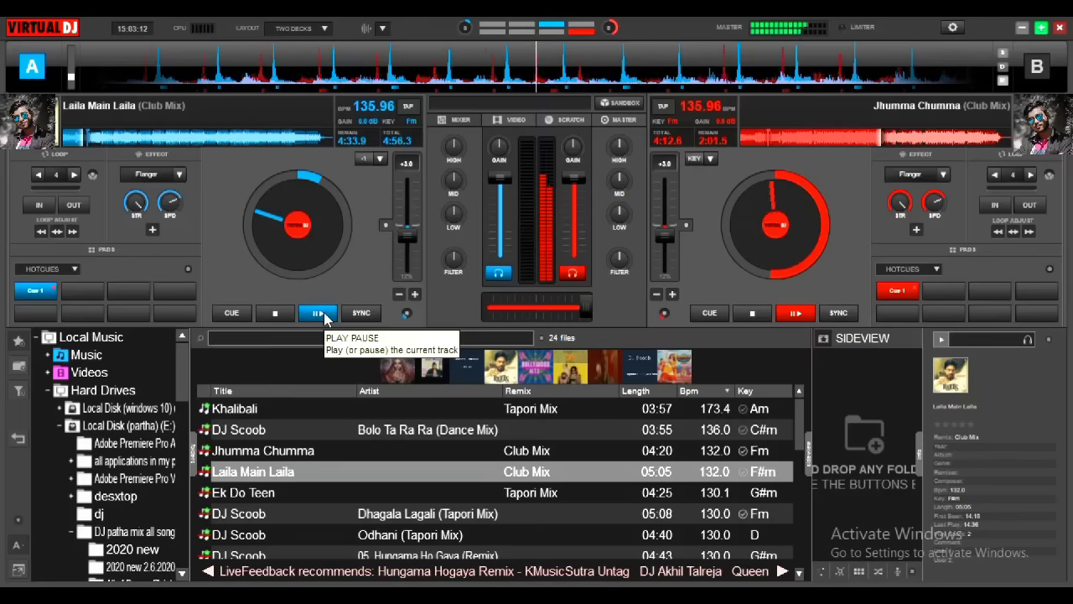
pyautogui.click(322, 315)
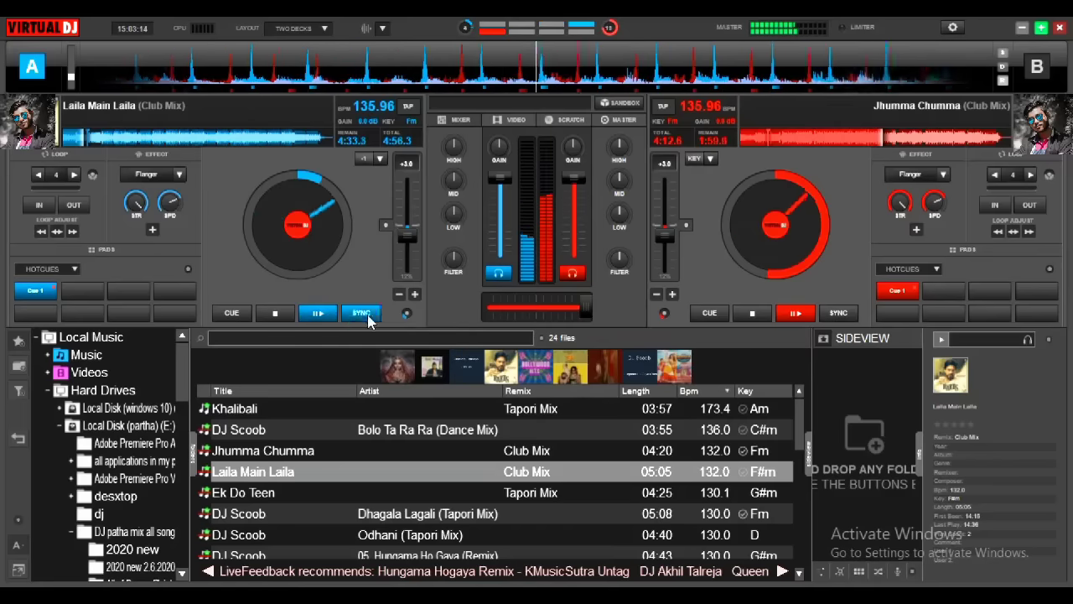
# Fade from deck B to deck A with deck B's volume lowered, stop deck B and restore its volume to full.
pyautogui.moveTo(584, 308); pyautogui.dragTo(537, 309)
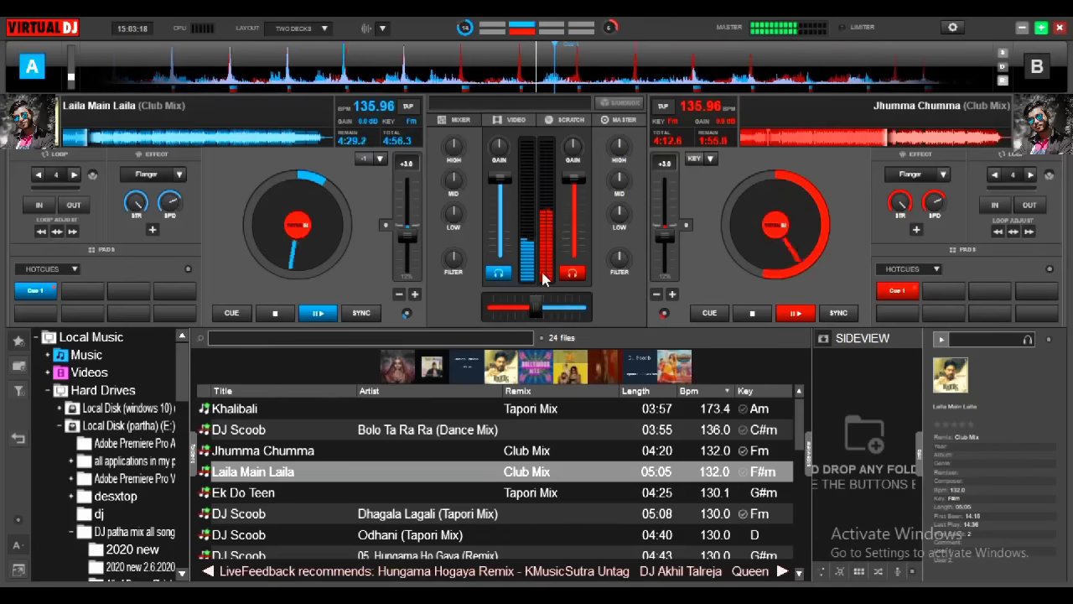
pyautogui.moveTo(574, 178); pyautogui.dragTo(574, 251)
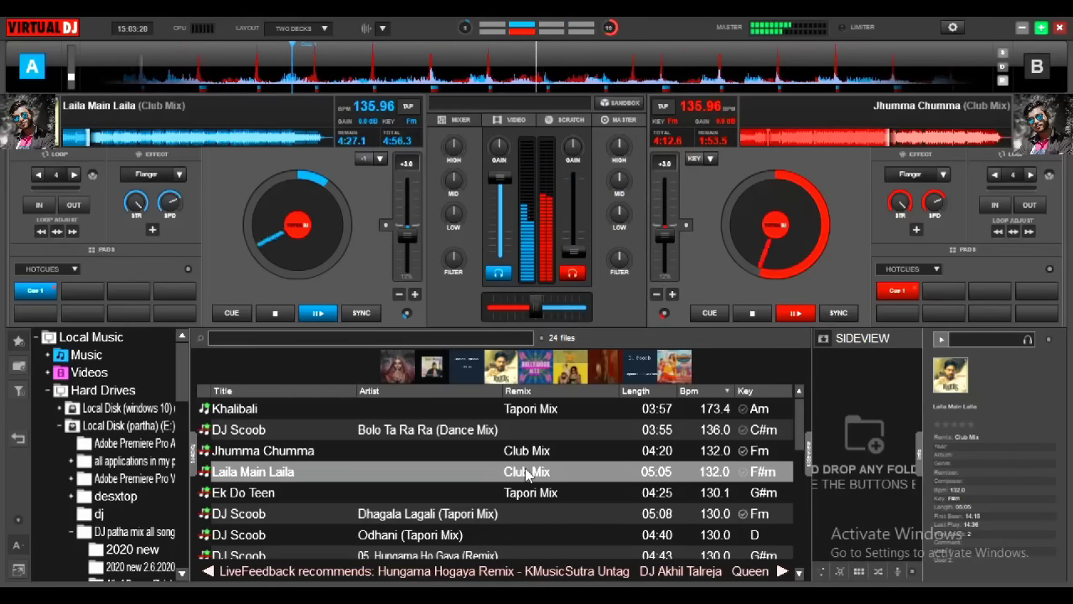
pyautogui.moveTo(543, 310); pyautogui.dragTo(490, 310)
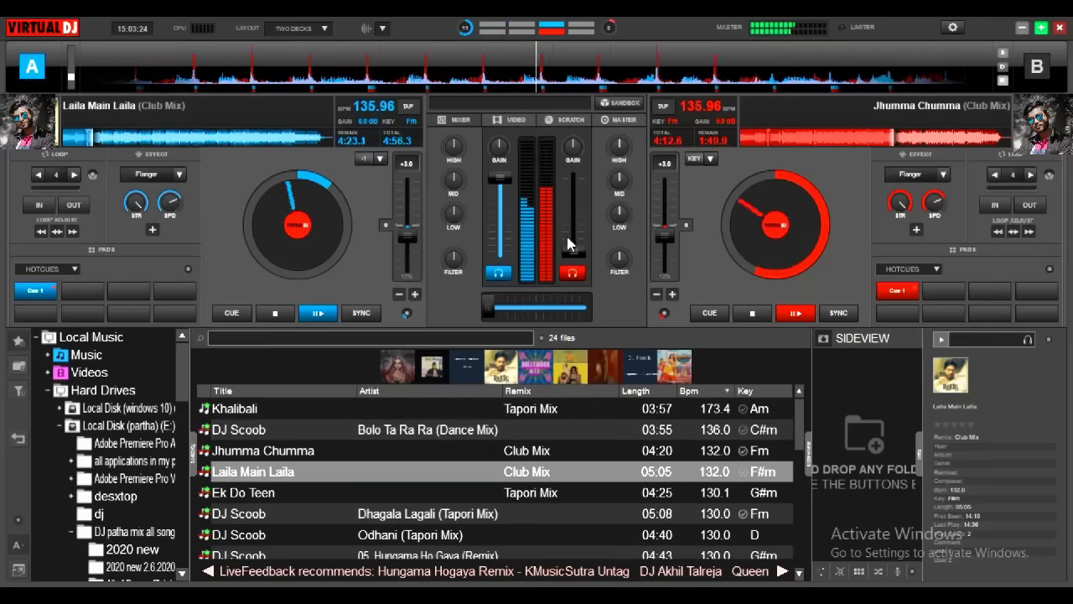
pyautogui.click(751, 313)
pyautogui.moveTo(580, 245); pyautogui.dragTo(579, 175)
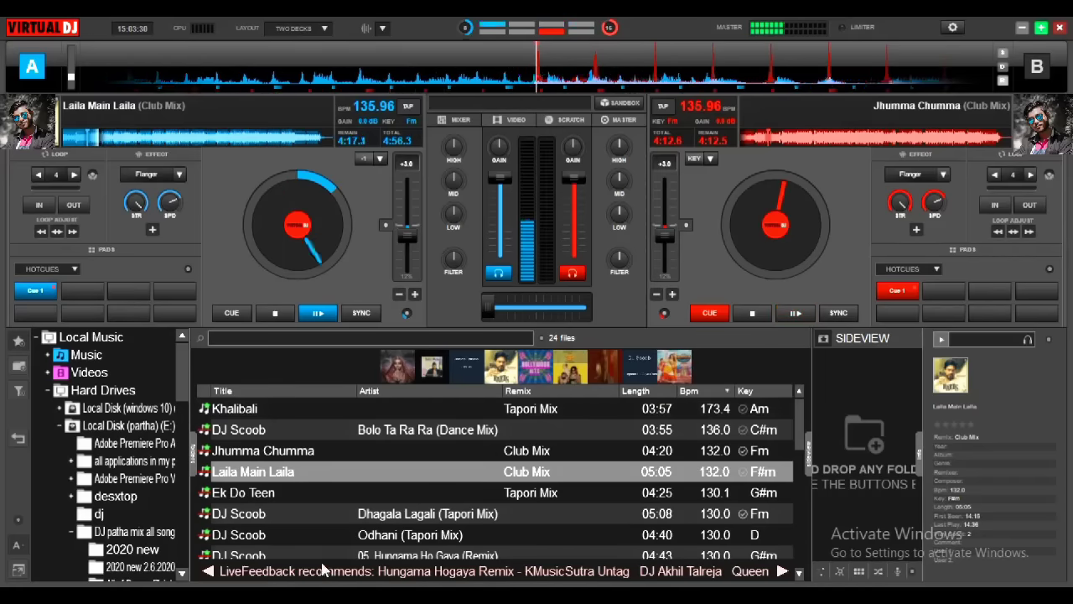
# Load Dhagala Lagali (Tapori Mix) onto deck B and sync its tempo to deck A.
pyautogui.moveTo(323, 514); pyautogui.dragTo(758, 270)
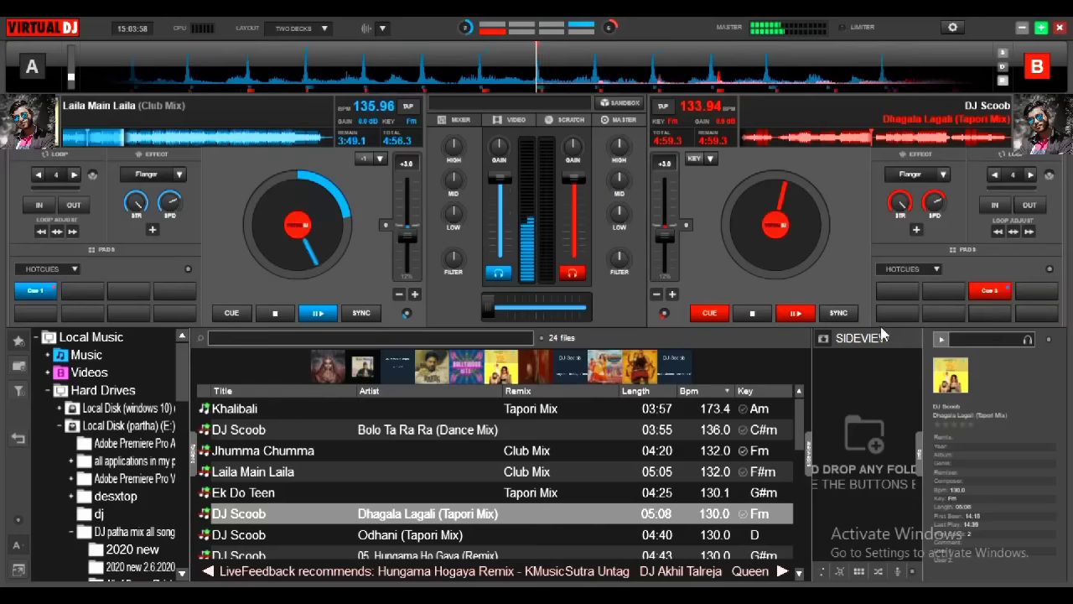
pyautogui.click(842, 313)
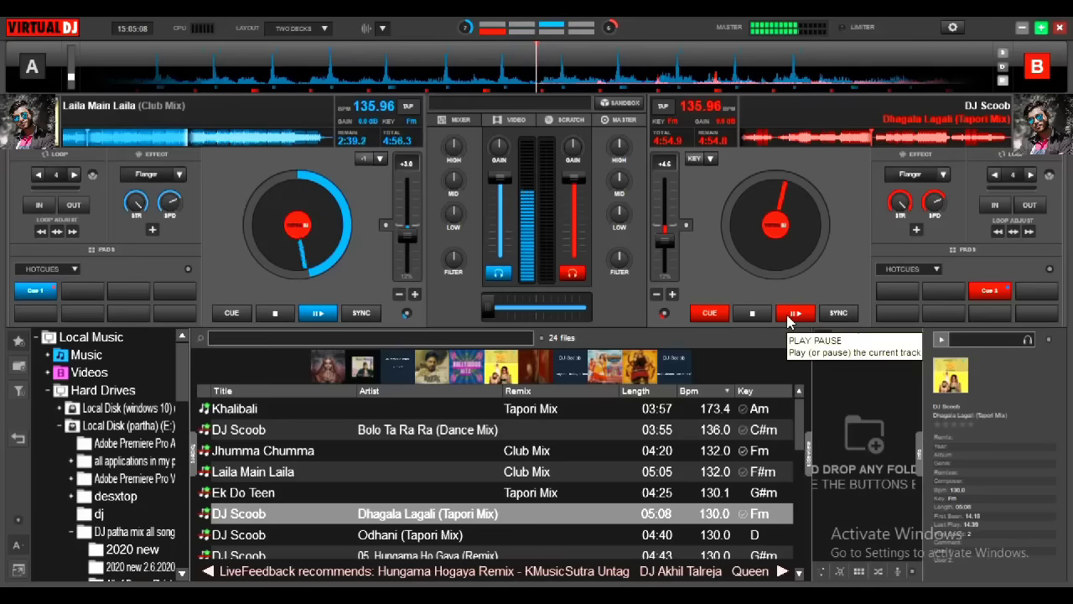
# Start Dhagala Lagali on deck B and crossfade about halfway, cutting deck A's lows, adding Flanger and lowering its volume.
pyautogui.click(789, 317)
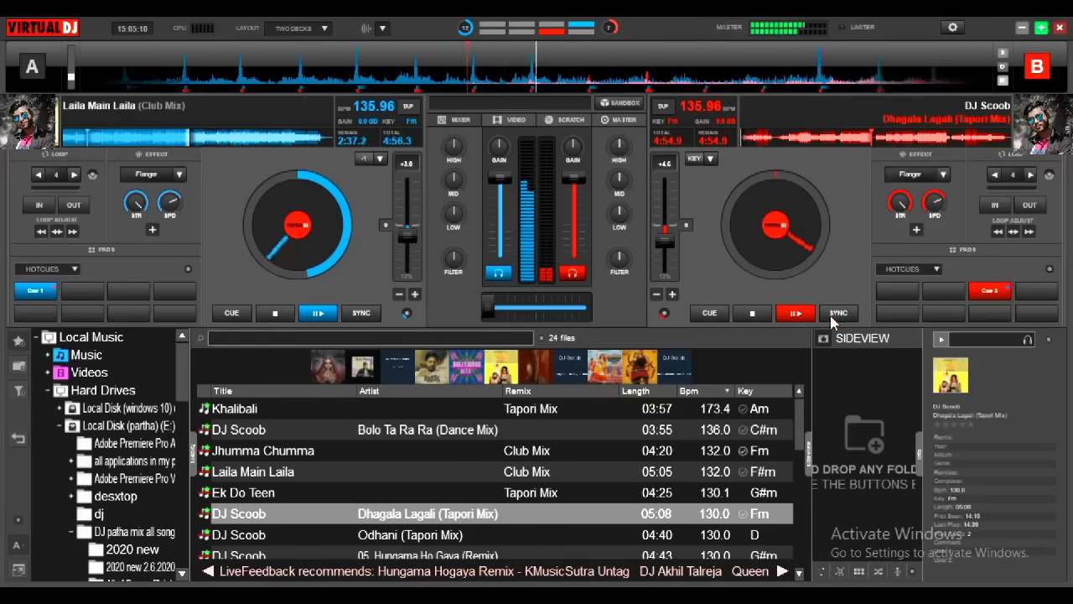
pyautogui.moveTo(486, 303); pyautogui.dragTo(515, 318)
pyautogui.moveTo(452, 213); pyautogui.dragTo(428, 234)
pyautogui.click(148, 174)
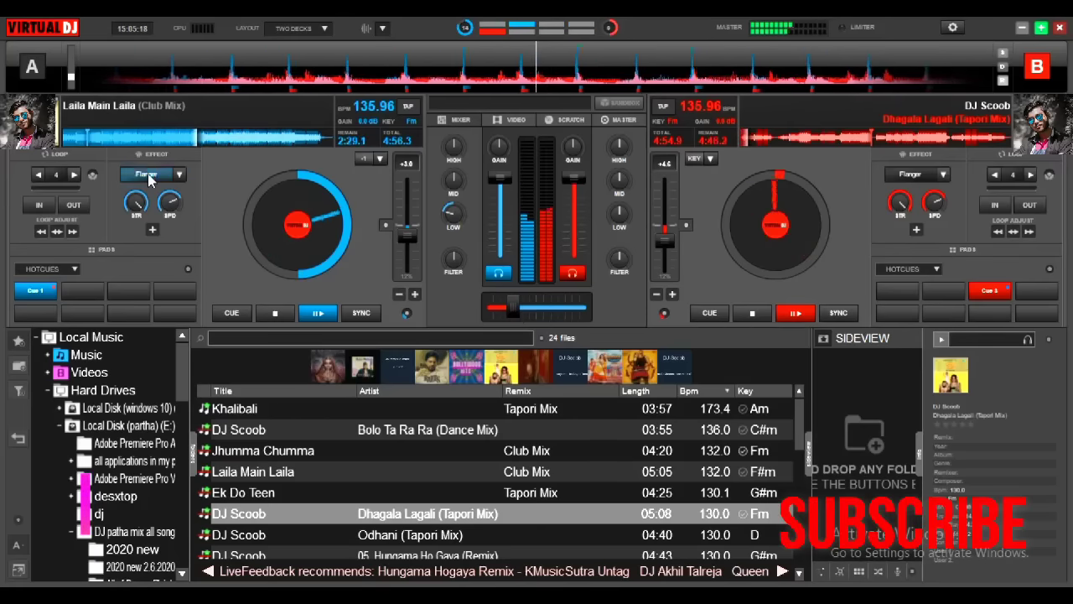
pyautogui.moveTo(513, 310); pyautogui.dragTo(531, 310)
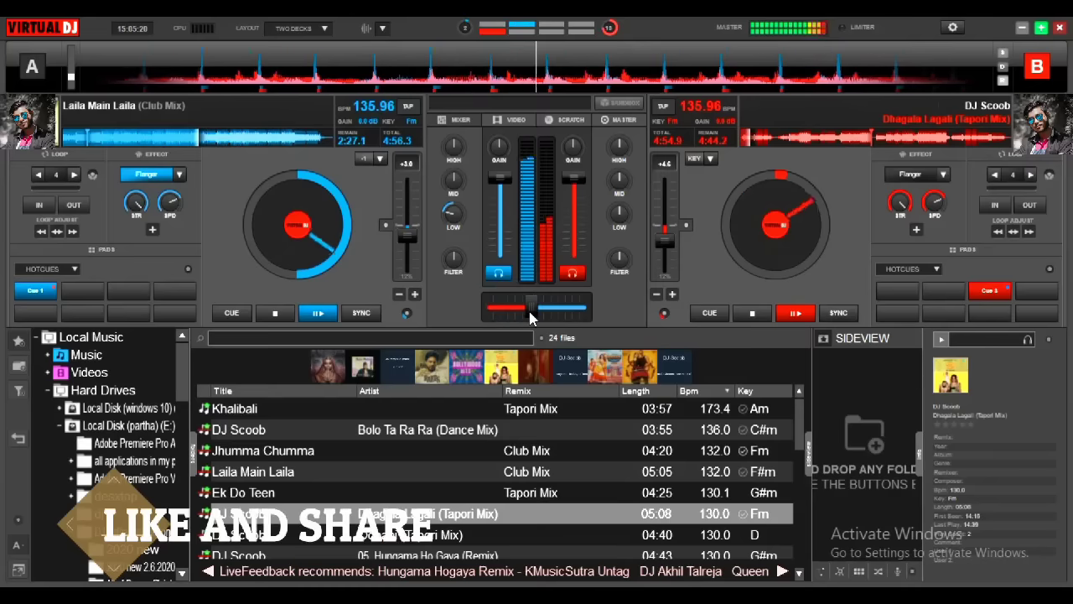
pyautogui.moveTo(500, 183); pyautogui.dragTo(502, 251)
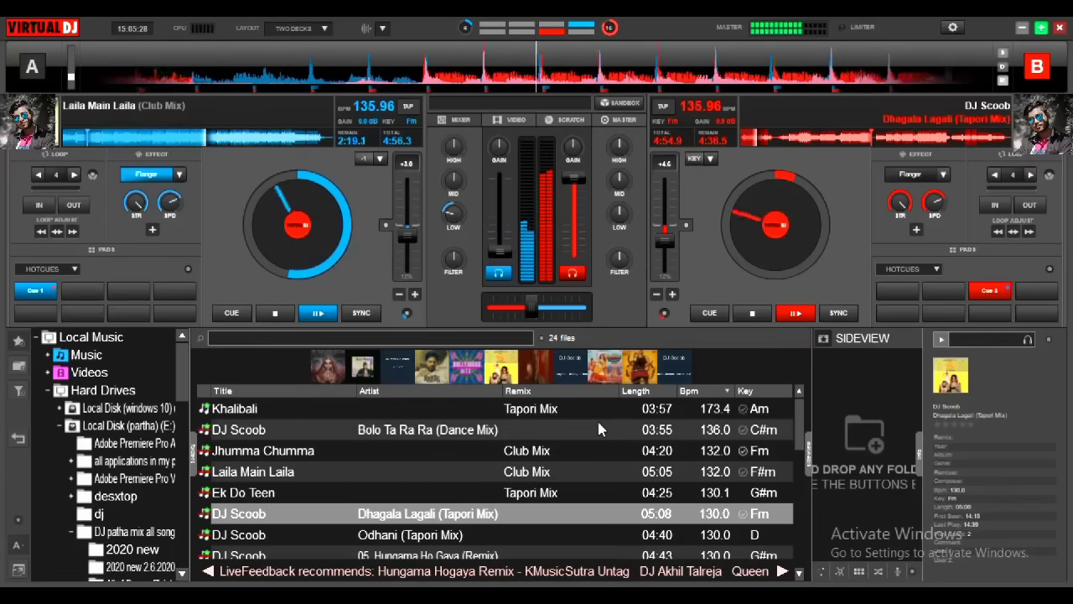
# Complete the crossfade to deck B, stop deck A, restore its volume to full and switch off its Flanger.
pyautogui.moveTo(538, 319); pyautogui.dragTo(543, 316)
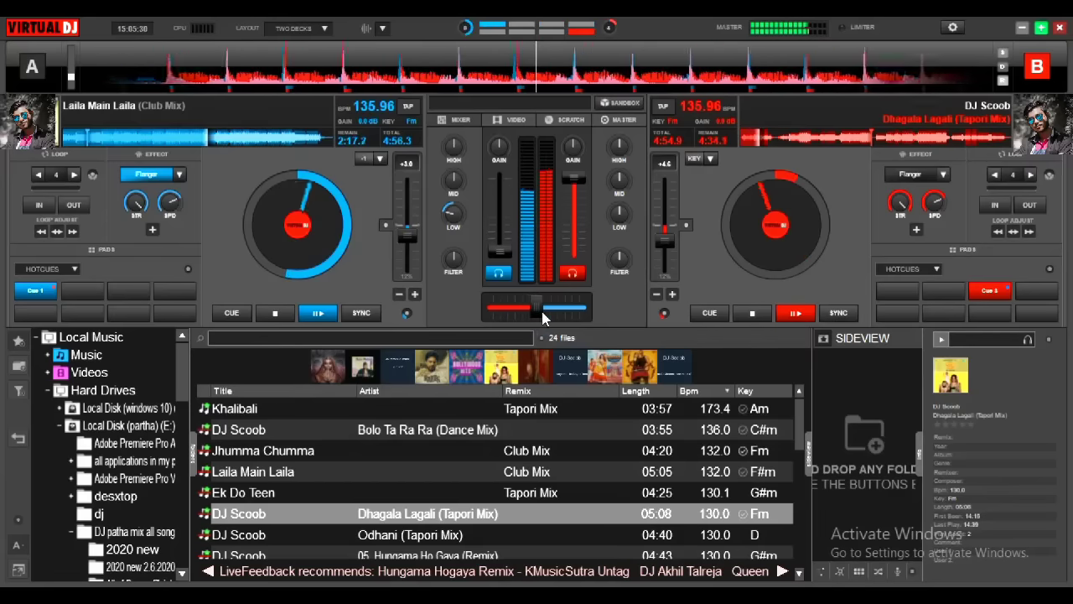
pyautogui.click(544, 307)
pyautogui.click(546, 310)
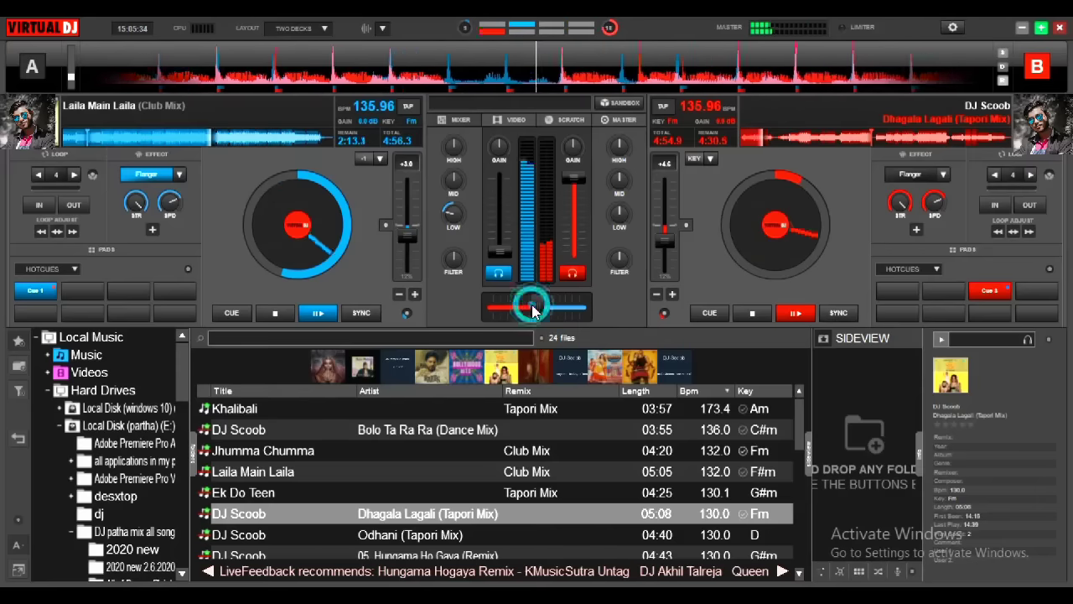
pyautogui.moveTo(532, 304); pyautogui.dragTo(585, 308)
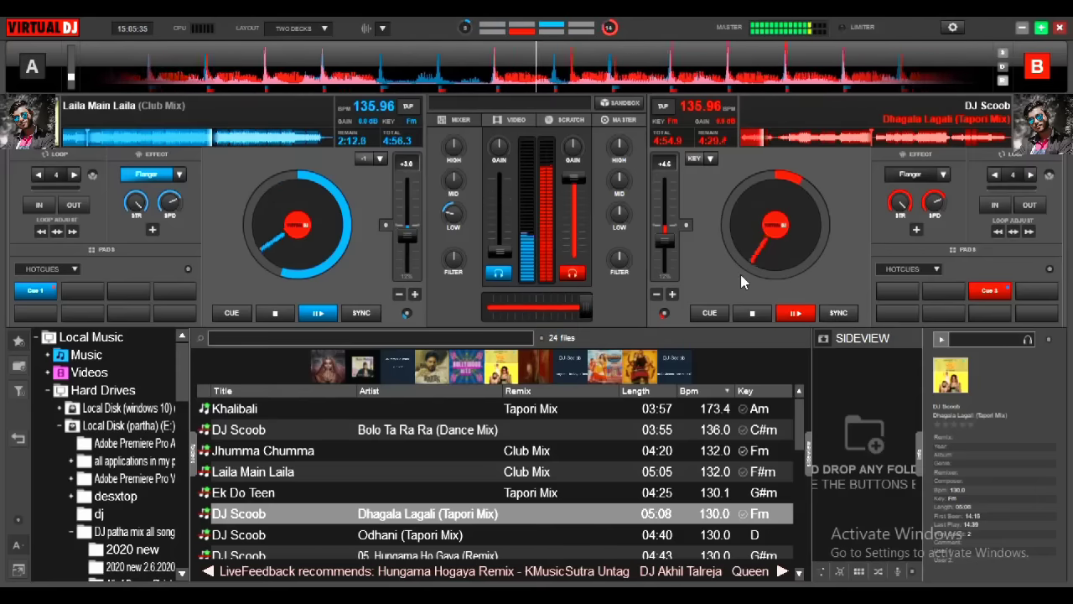
pyautogui.click(275, 313)
pyautogui.moveTo(491, 250); pyautogui.dragTo(497, 181)
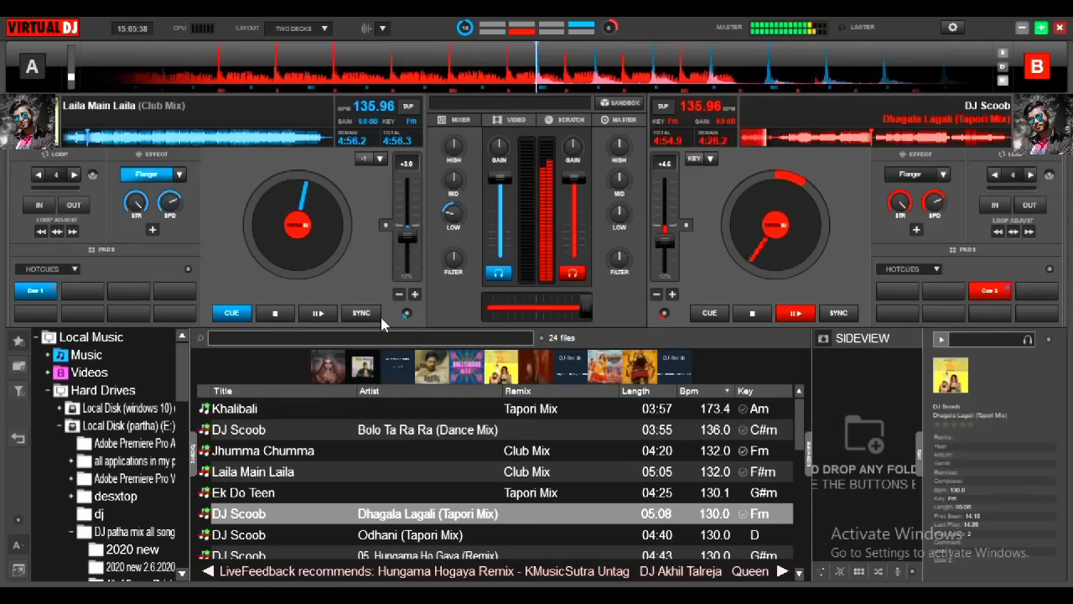
pyautogui.click(148, 173)
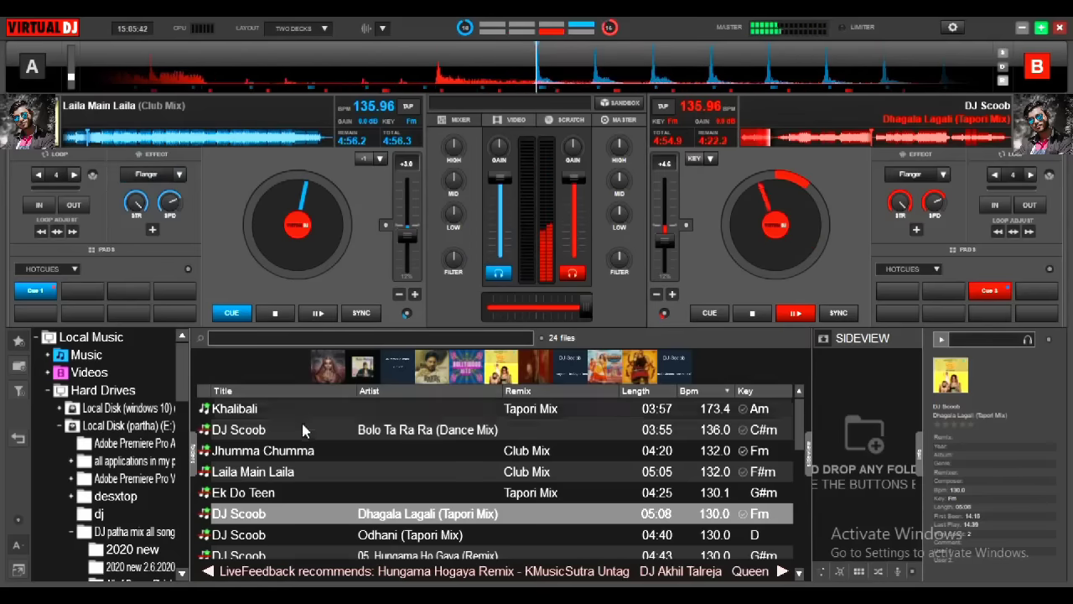
# Load Odhani (Tapori Mix) onto deck A and sync its tempo to deck B, briefly applying Flanger to deck B.
pyautogui.moveTo(294, 534); pyautogui.dragTo(279, 268)
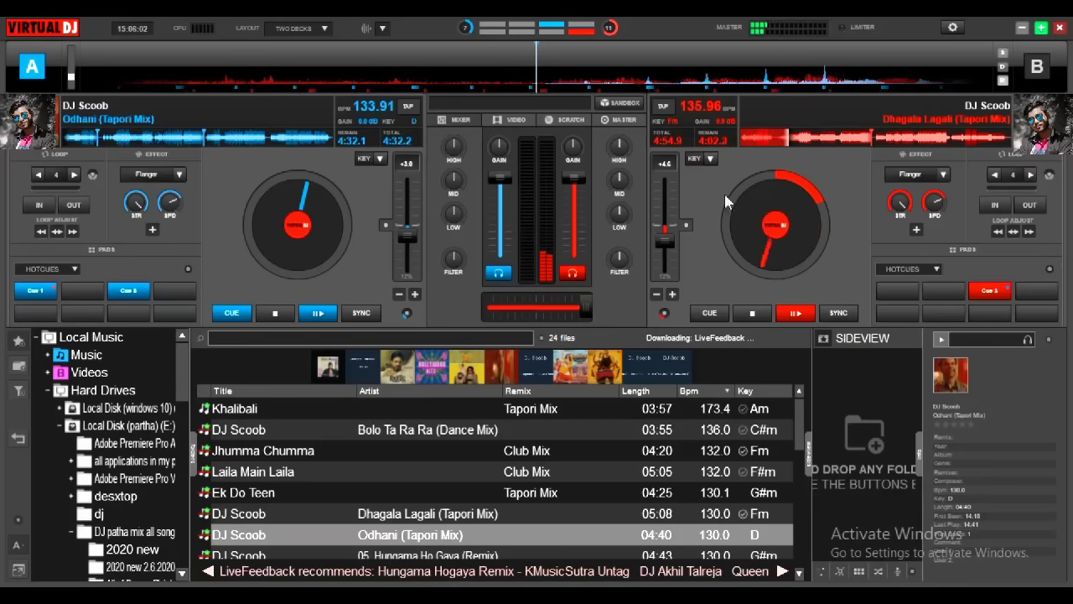
pyautogui.click(904, 175)
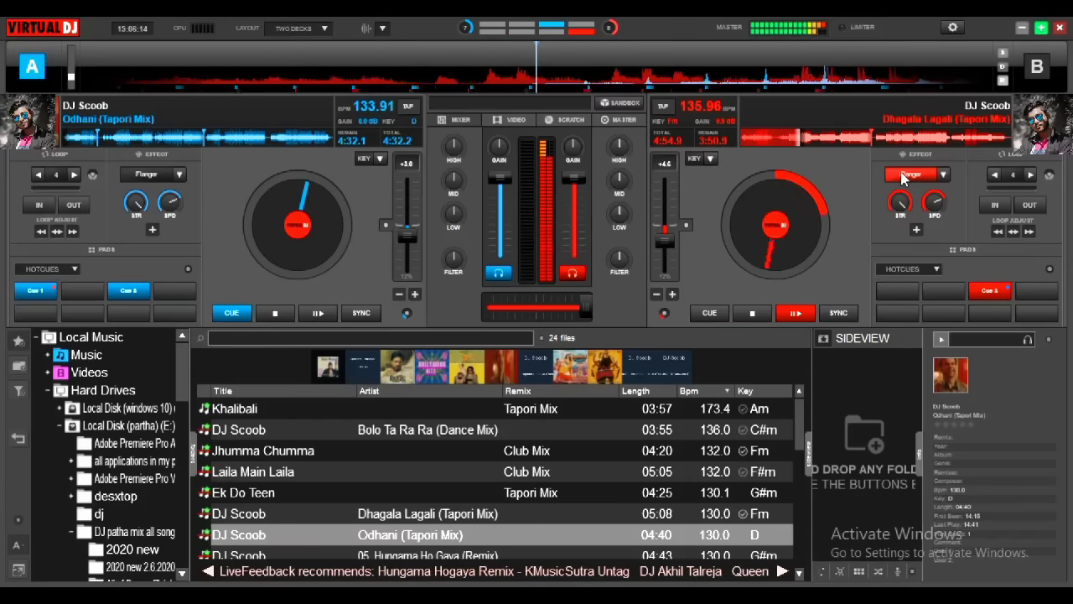
pyautogui.click(903, 178)
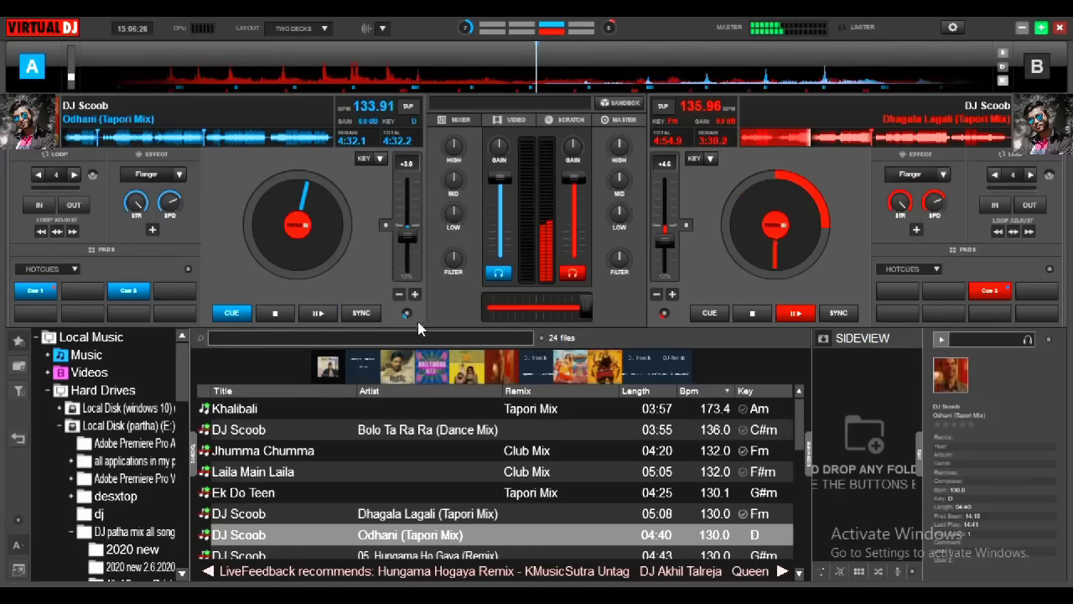
pyautogui.click(365, 313)
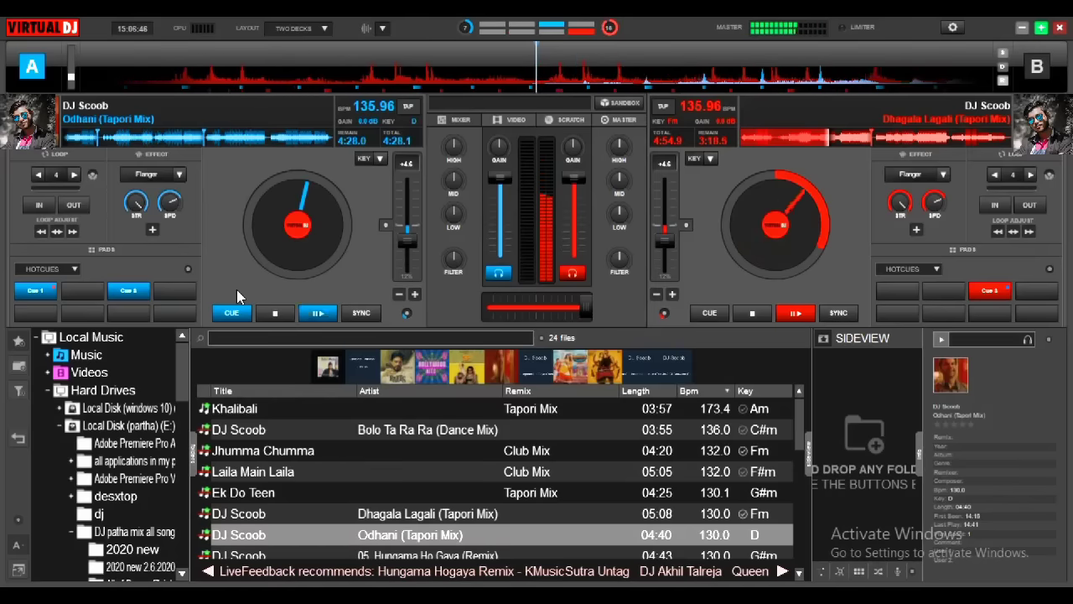
# Start Odhani in sync on deck A, gradually crossfade fully from deck B to deck A and stop deck B.
pyautogui.click(316, 313)
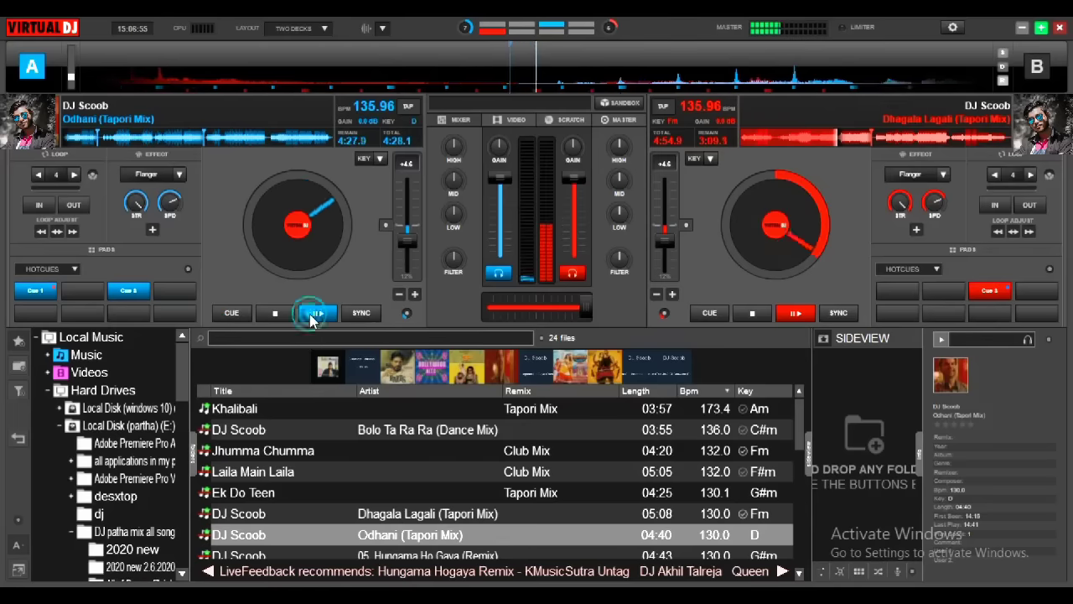
pyautogui.click(360, 313)
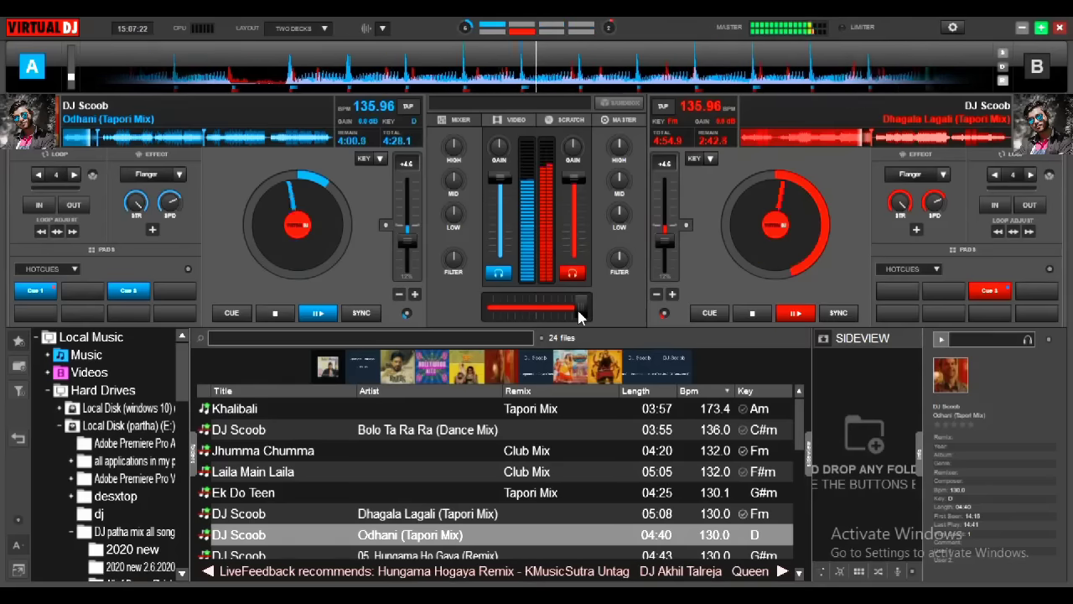
pyautogui.moveTo(579, 312); pyautogui.dragTo(576, 312)
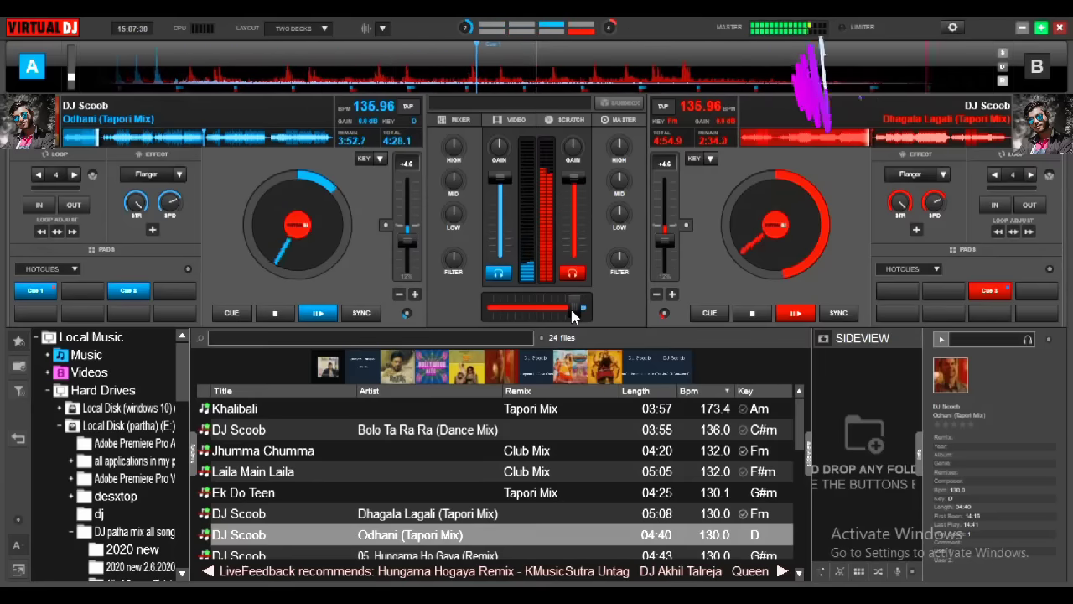
pyautogui.moveTo(570, 306); pyautogui.dragTo(487, 307)
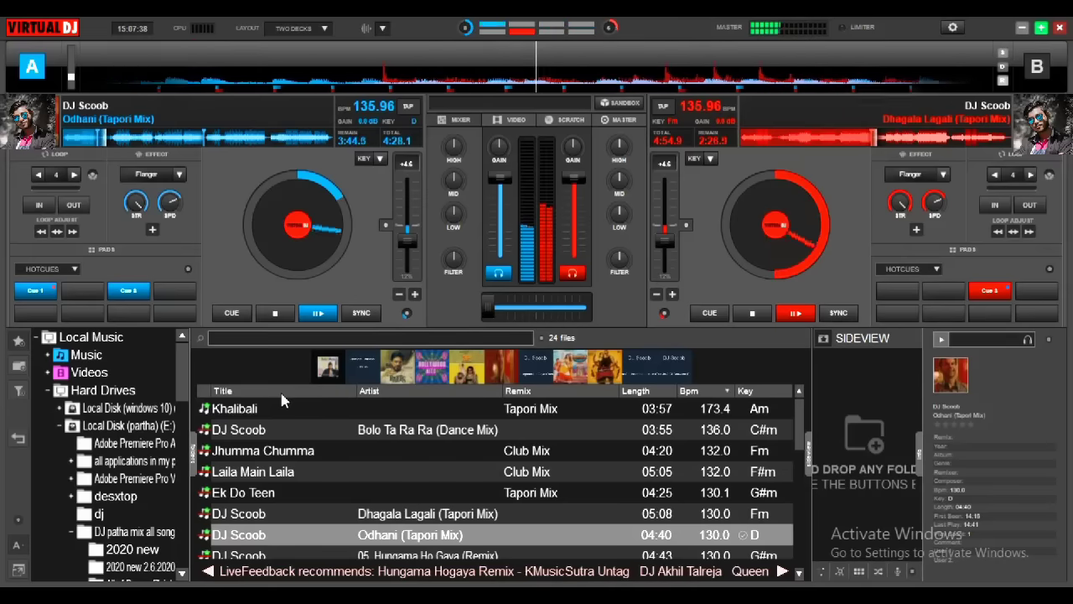
pyautogui.click(754, 314)
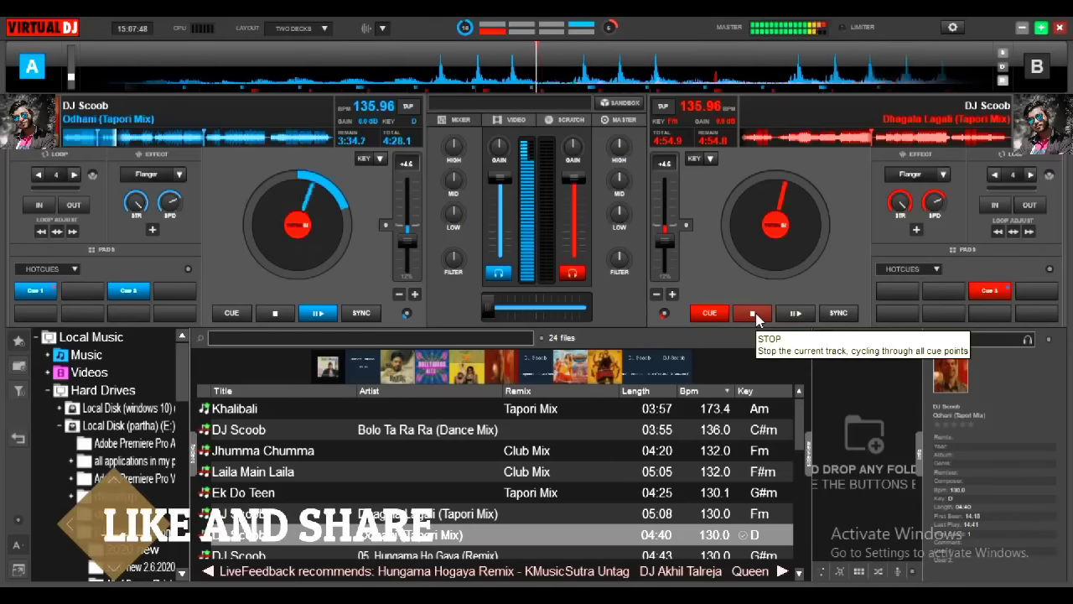
# Load 05. Hungama Ho Gaya (Remix) onto deck B and start it alongside deck A.
pyautogui.click(799, 573)
pyautogui.moveTo(497, 521); pyautogui.dragTo(764, 229)
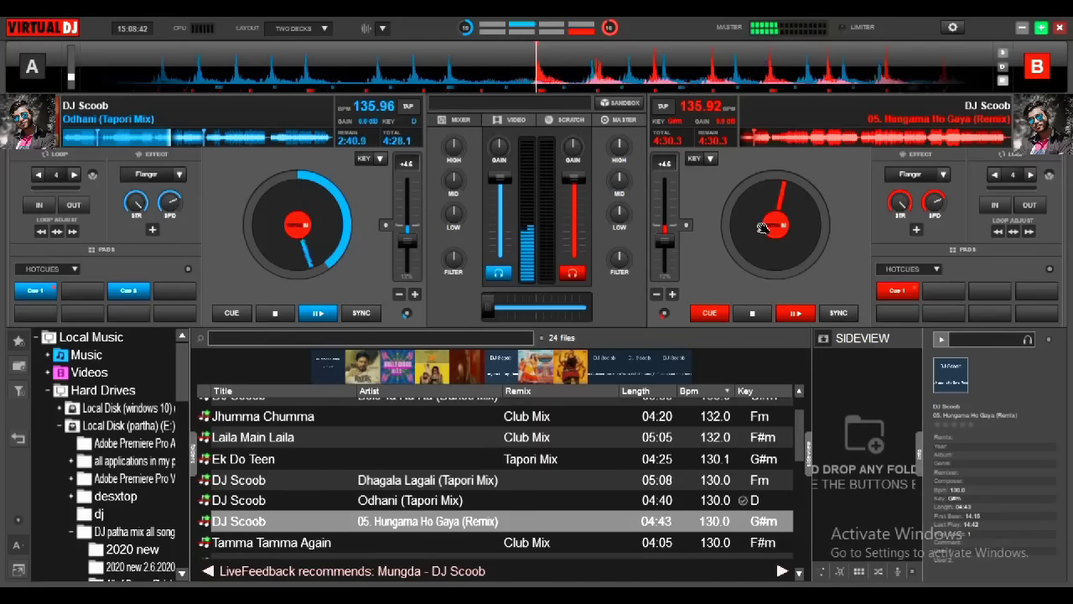
pyautogui.click(798, 319)
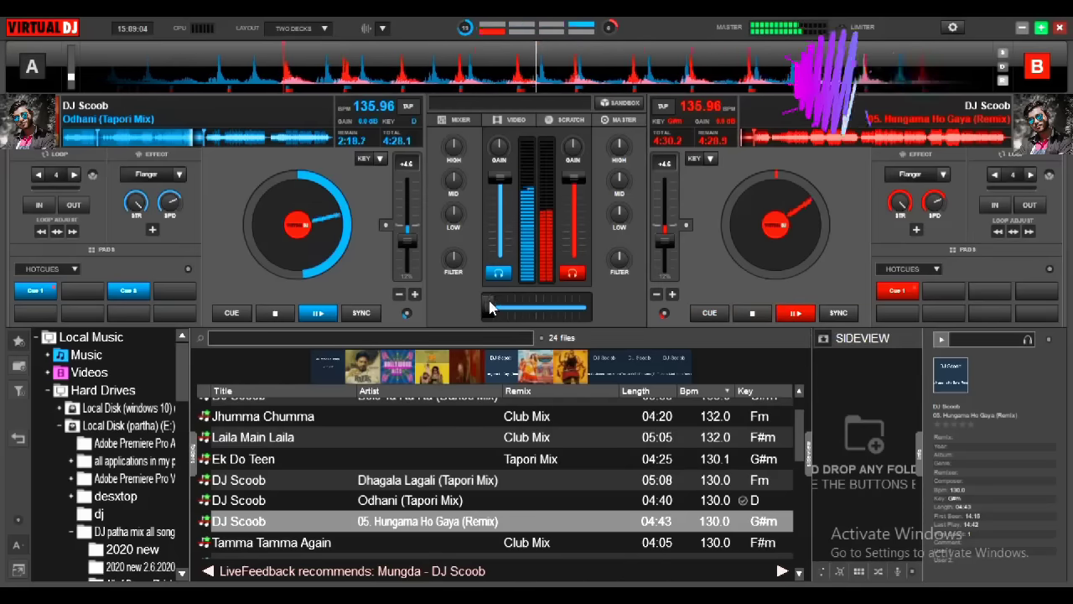
# Crossfade from deck A to deck B, re-syncing deck B at about the halfway point, and stop deck A.
pyautogui.moveTo(491, 307); pyautogui.dragTo(530, 308)
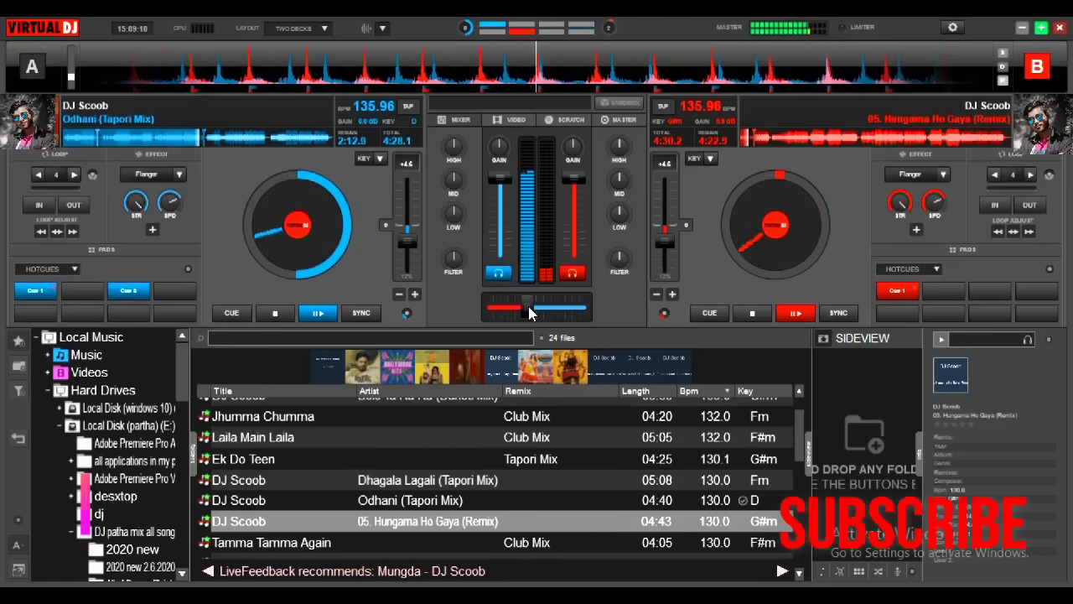
pyautogui.click(826, 316)
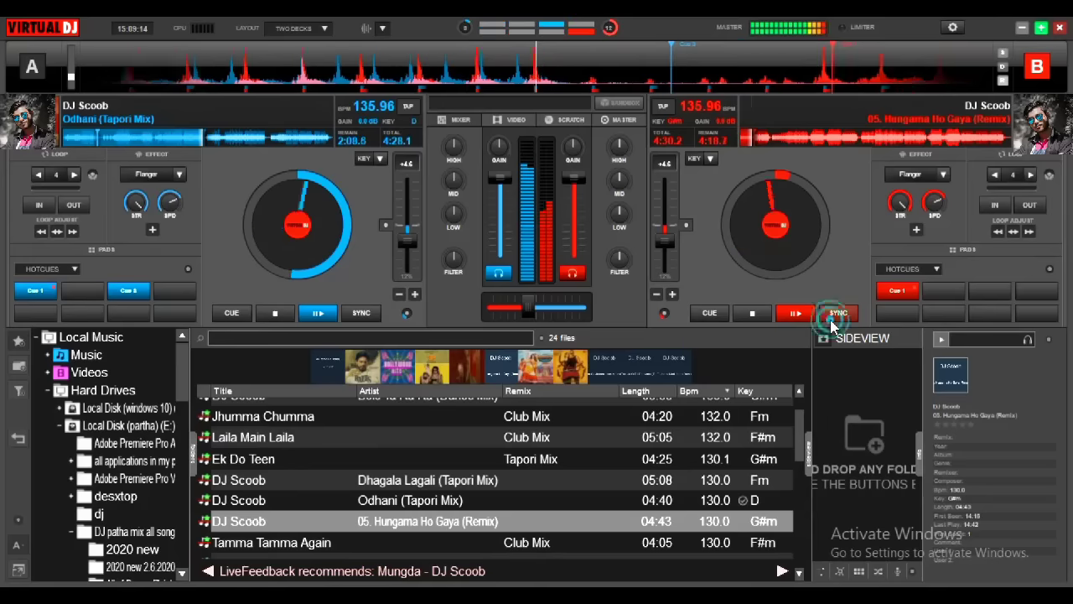
pyautogui.moveTo(533, 310); pyautogui.dragTo(589, 315)
pyautogui.click(283, 312)
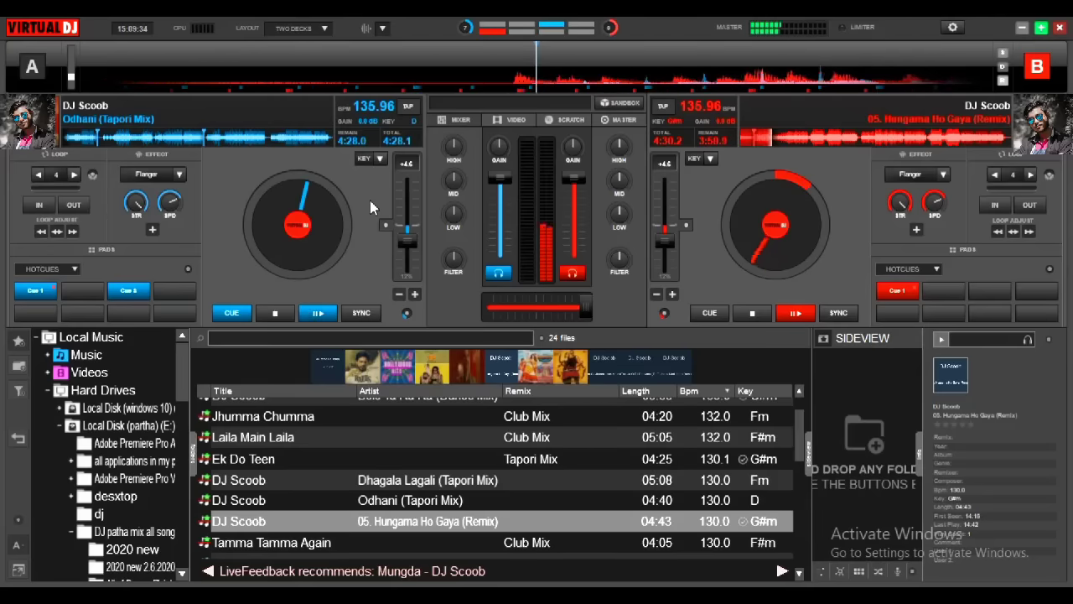
# Load Tamma Tamma Again (Club Mix) onto deck A and sync its tempo to deck B's 135.96 BPM.
pyautogui.moveTo(305, 540); pyautogui.dragTo(206, 247)
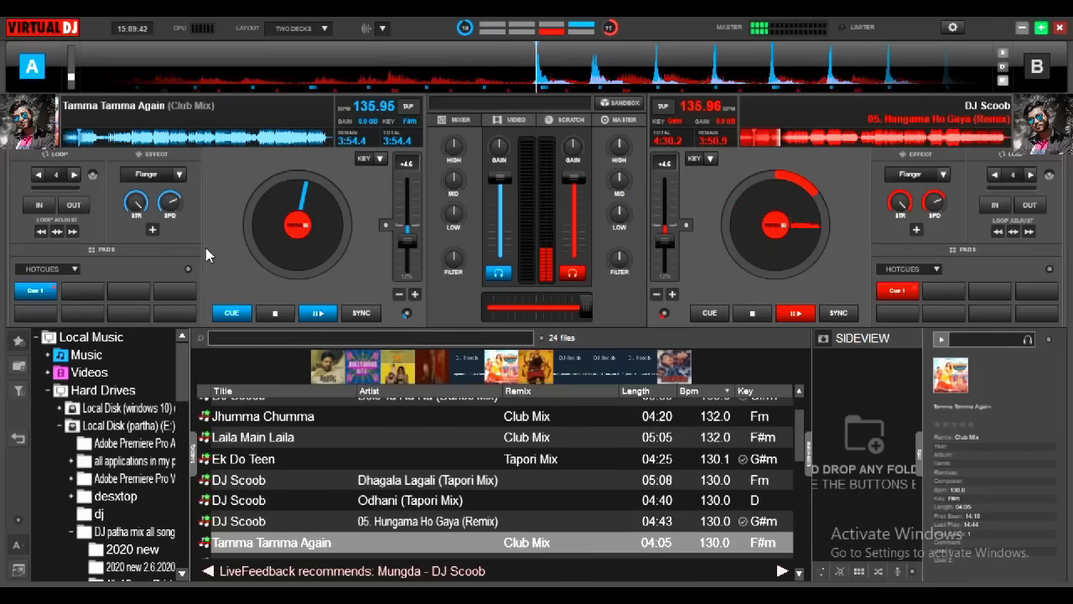
pyautogui.click(373, 316)
pyautogui.click(372, 316)
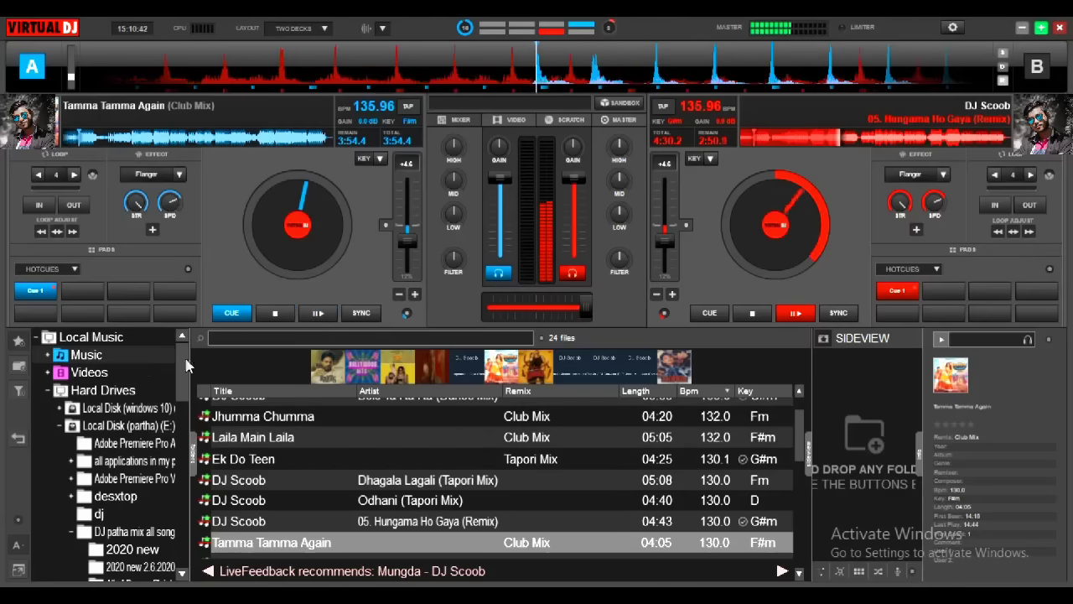
# Start Tamma Tamma Again on deck A and crossfade to about the middle while reducing deck B's volume and lows.
pyautogui.click(334, 312)
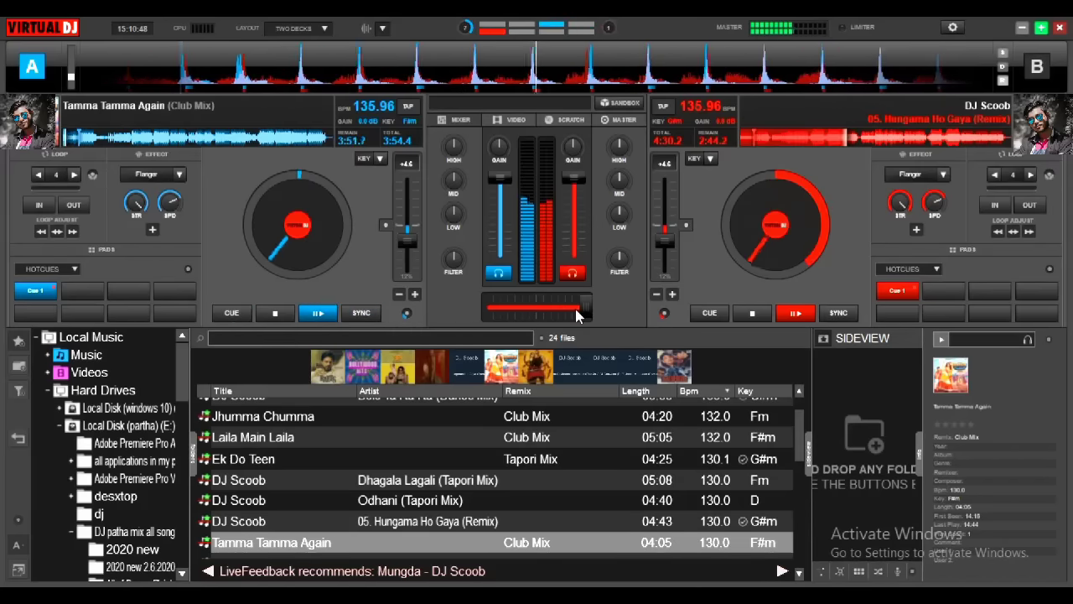
pyautogui.moveTo(584, 313); pyautogui.dragTo(544, 314)
pyautogui.moveTo(569, 181); pyautogui.dragTo(619, 228)
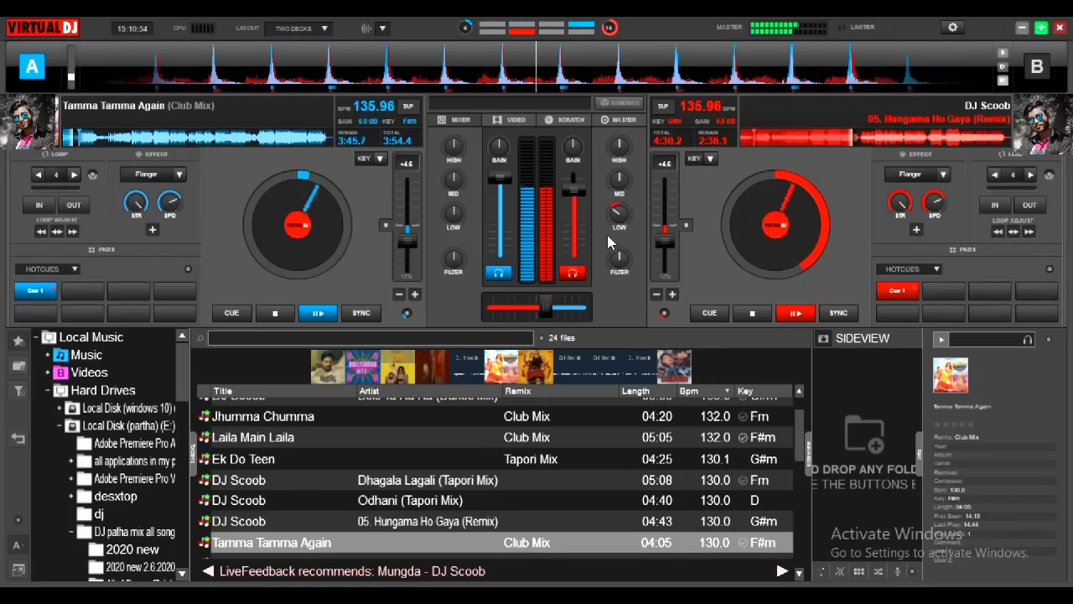
pyautogui.moveTo(543, 317); pyautogui.dragTo(534, 310)
# Turn down deck B's filter, finish the crossfade to deck A and stop deck B.
pyautogui.moveTo(619, 260); pyautogui.dragTo(602, 338)
pyautogui.moveTo(532, 309); pyautogui.dragTo(493, 331)
pyautogui.click(751, 312)
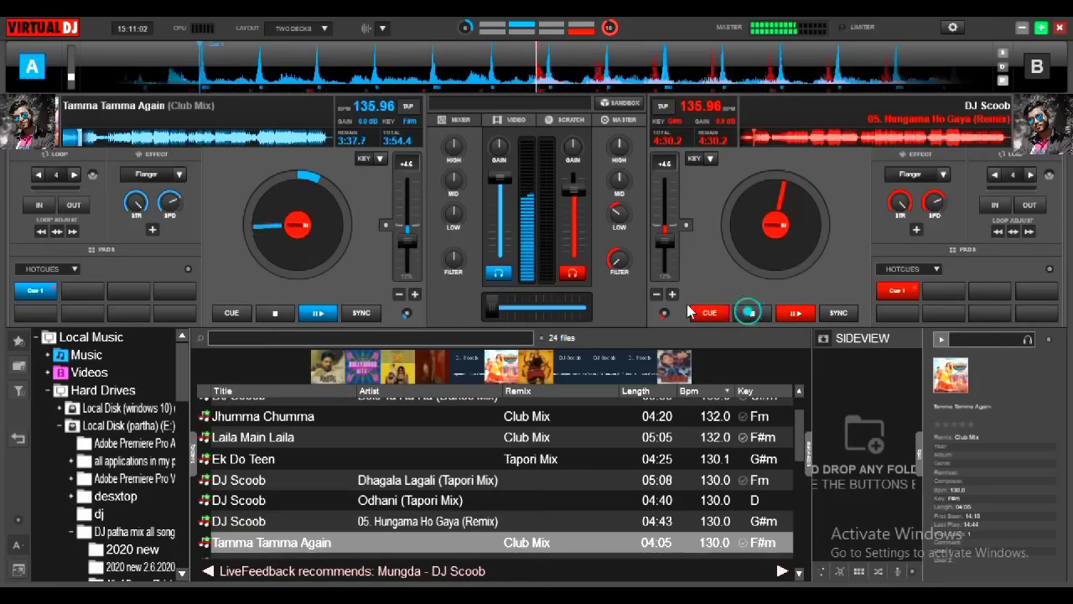
# Reset deck B's filter and low EQ to neutral and restore its volume to full.
pyautogui.doubleClick(618, 259)
pyautogui.doubleClick(618, 212)
pyautogui.click(571, 179)
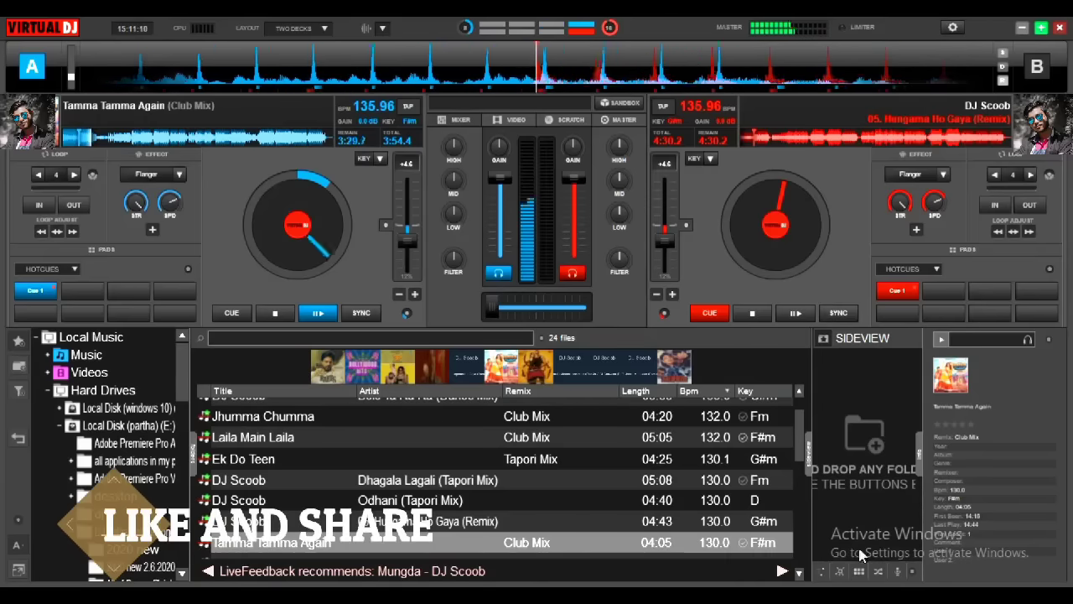
# Load Aankh Marey (Remix) onto deck B and sync its tempo to deck A.
pyautogui.scroll(-4, 801, 573)
pyautogui.scroll(-3, 801, 574)
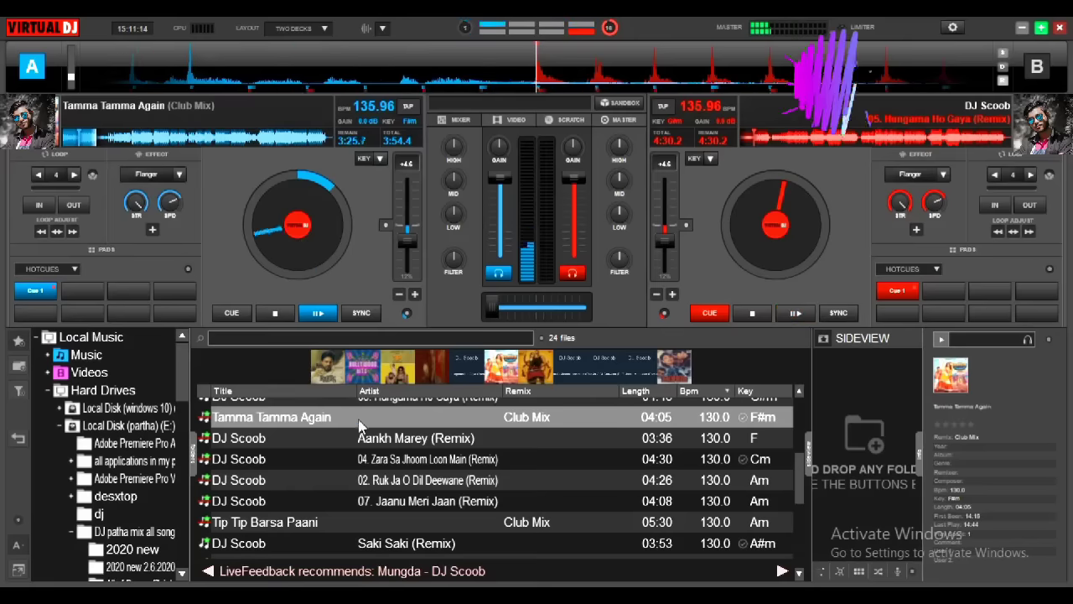
pyautogui.moveTo(361, 438); pyautogui.dragTo(690, 281)
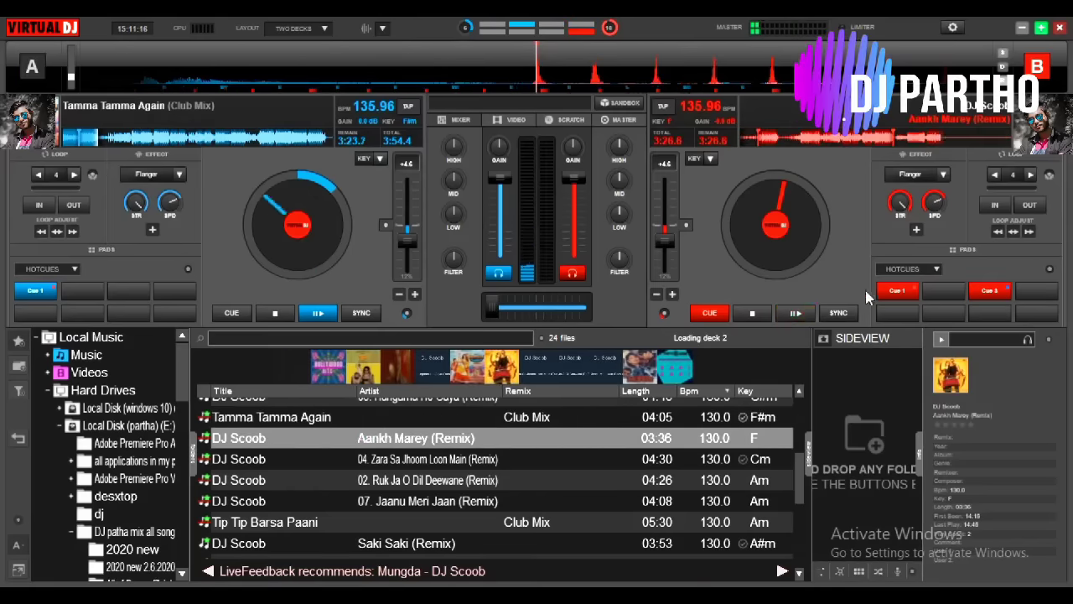
pyautogui.click(834, 314)
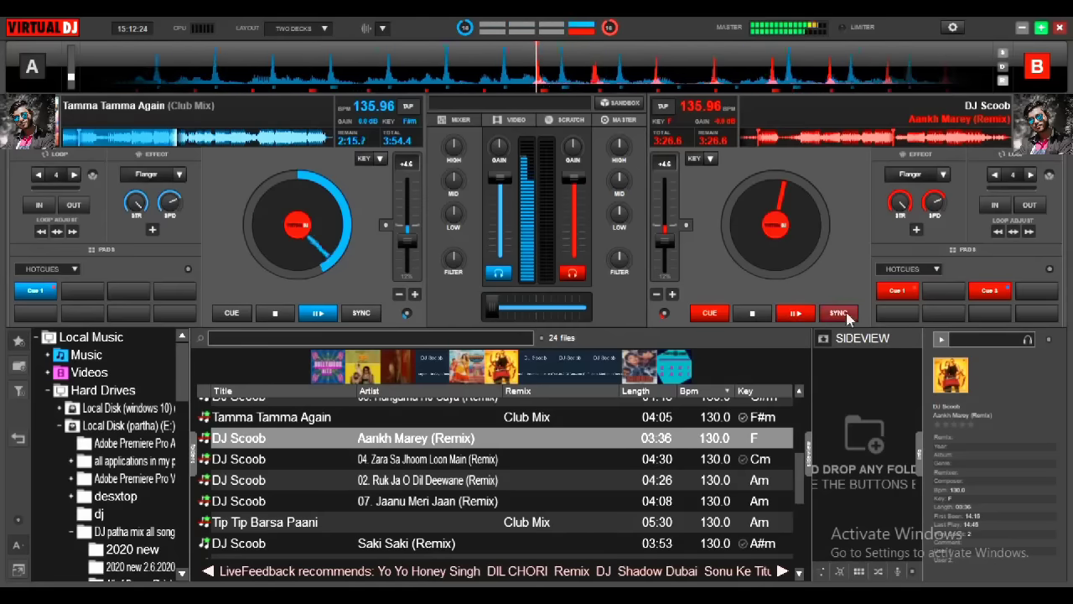
# Start Aankh Marey on deck B, stop it back at its cue point and restart it in time with deck A.
pyautogui.click(801, 315)
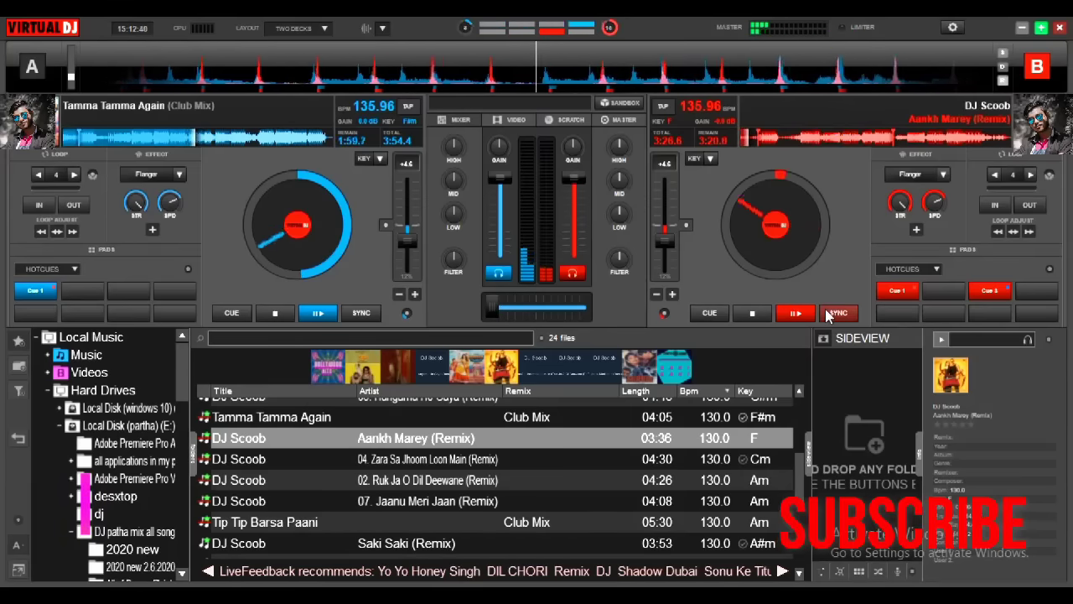
pyautogui.click(757, 313)
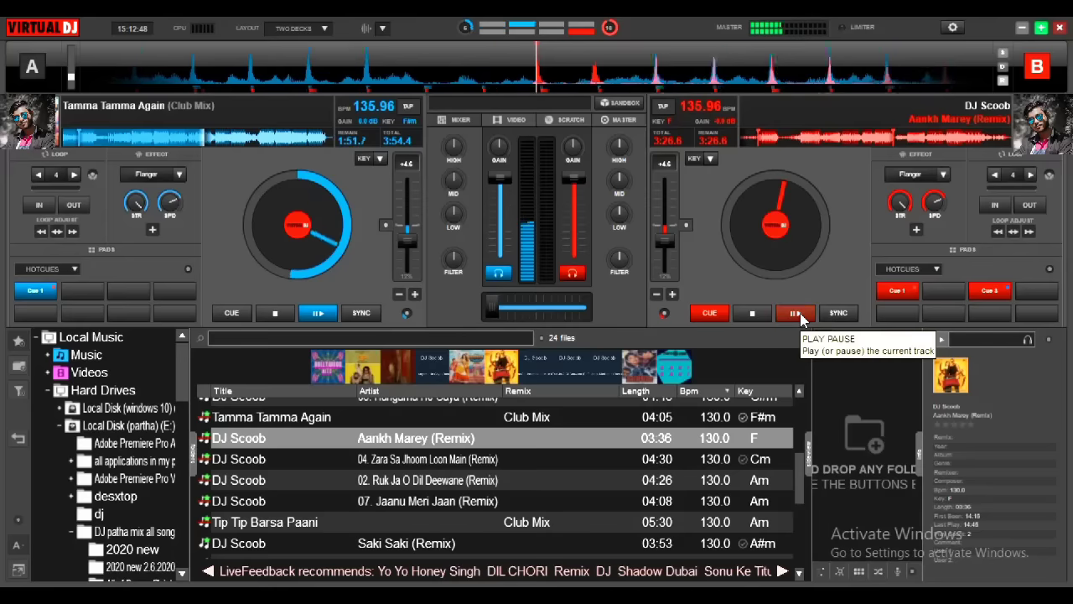
pyautogui.click(800, 319)
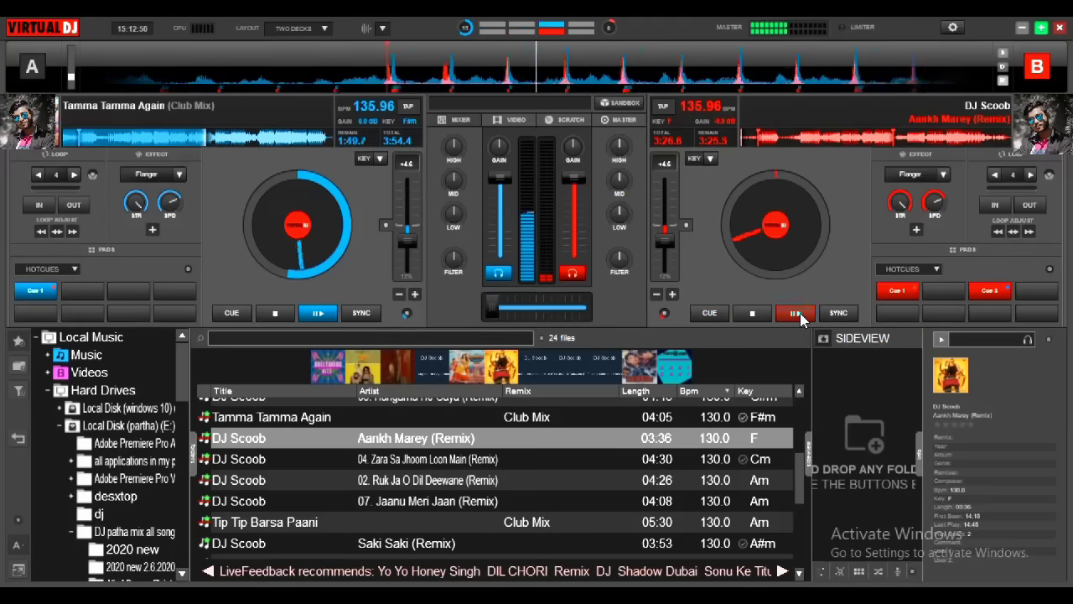
# Pause and resume Aankh Marey to correct its timing, crossfade fully to deck B and stop deck A.
pyautogui.click(800, 320)
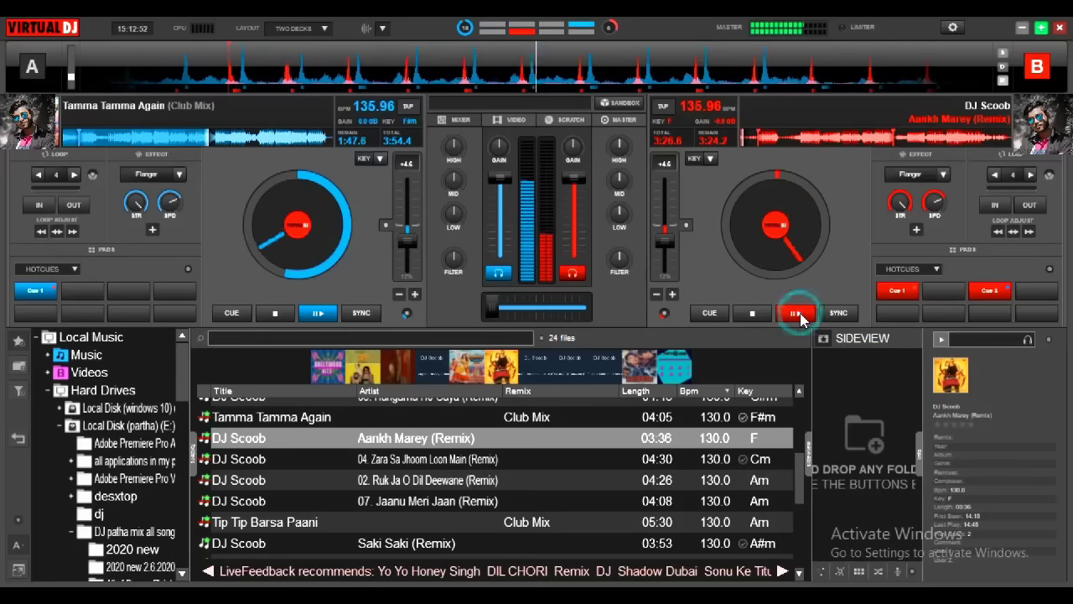
pyautogui.click(780, 313)
pyautogui.moveTo(507, 313); pyautogui.dragTo(575, 308)
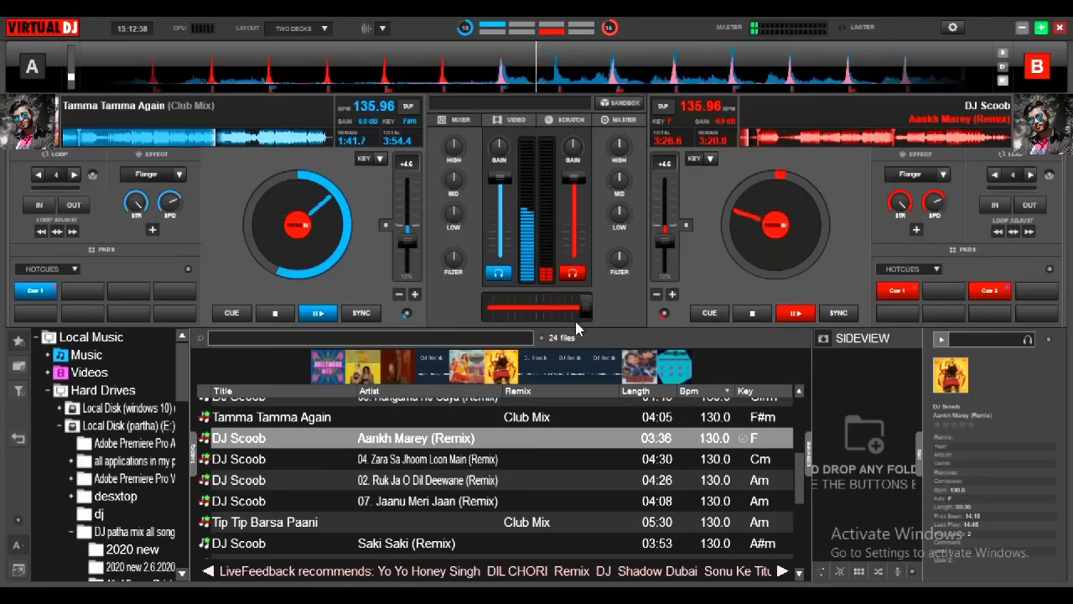
pyautogui.click(275, 313)
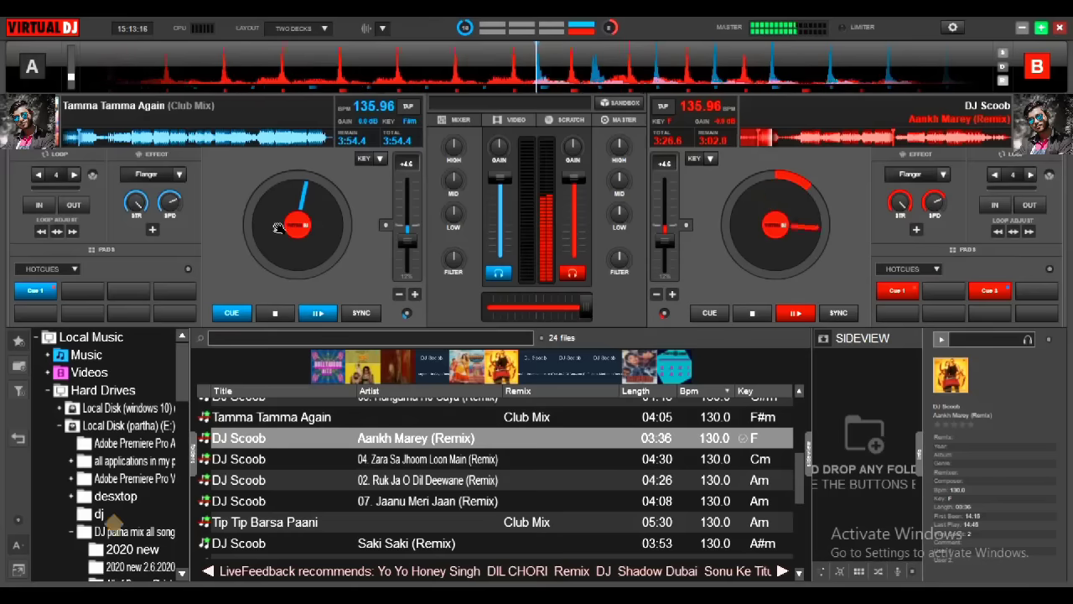
# Load 04. Zara Sa Jhoom Loon Main (Remix) onto deck A and start it under deck B's track.
pyautogui.moveTo(407, 460); pyautogui.dragTo(334, 256)
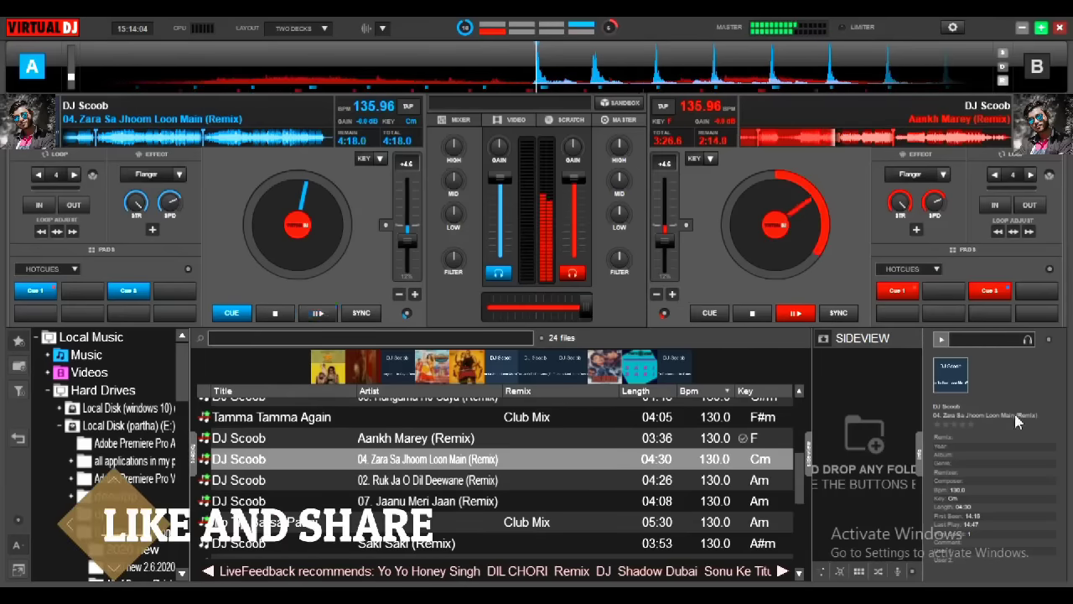
pyautogui.moveTo(575, 179)
pyautogui.mouseDown()
pyautogui.moveTo(575, 256)
pyautogui.moveTo(576, 178)
pyautogui.mouseUp()
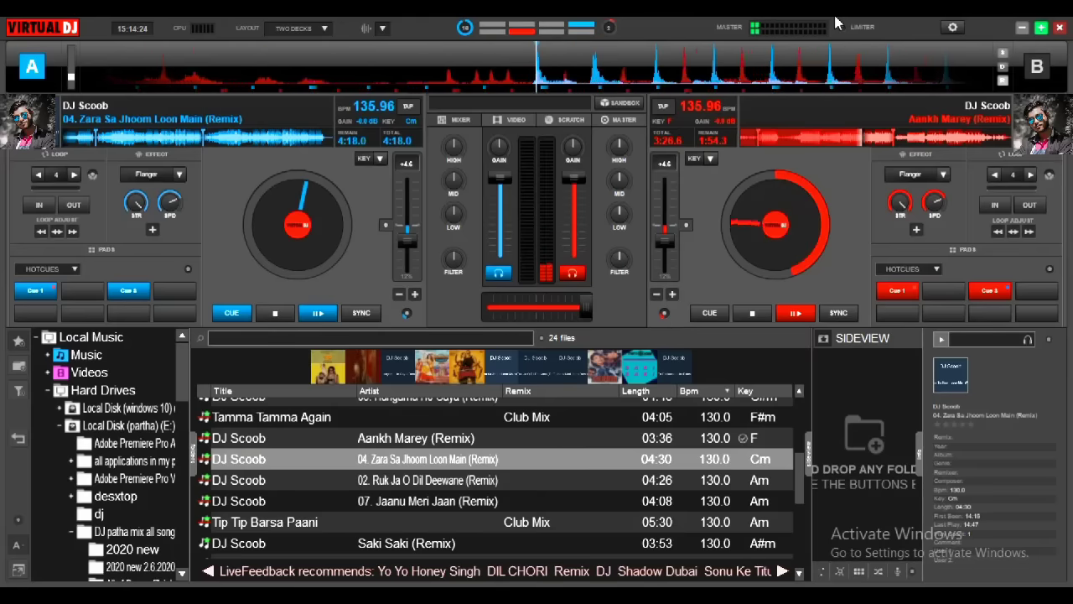
pyautogui.click(318, 313)
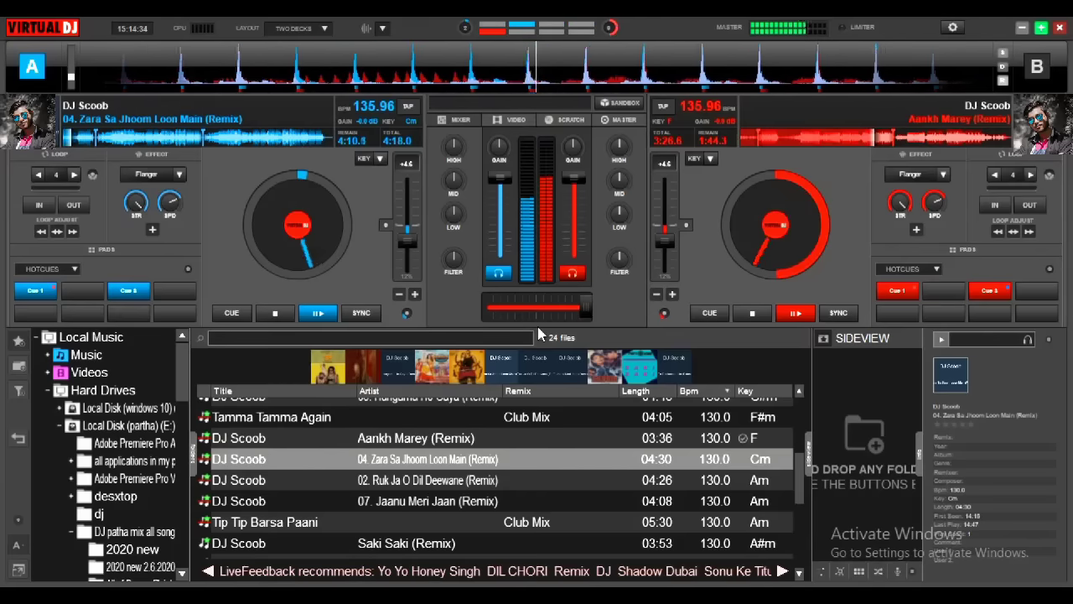
# Skip ahead in deck A's track while crossfading from deck B fully to deck A, and stop deck B.
pyautogui.click(577, 307)
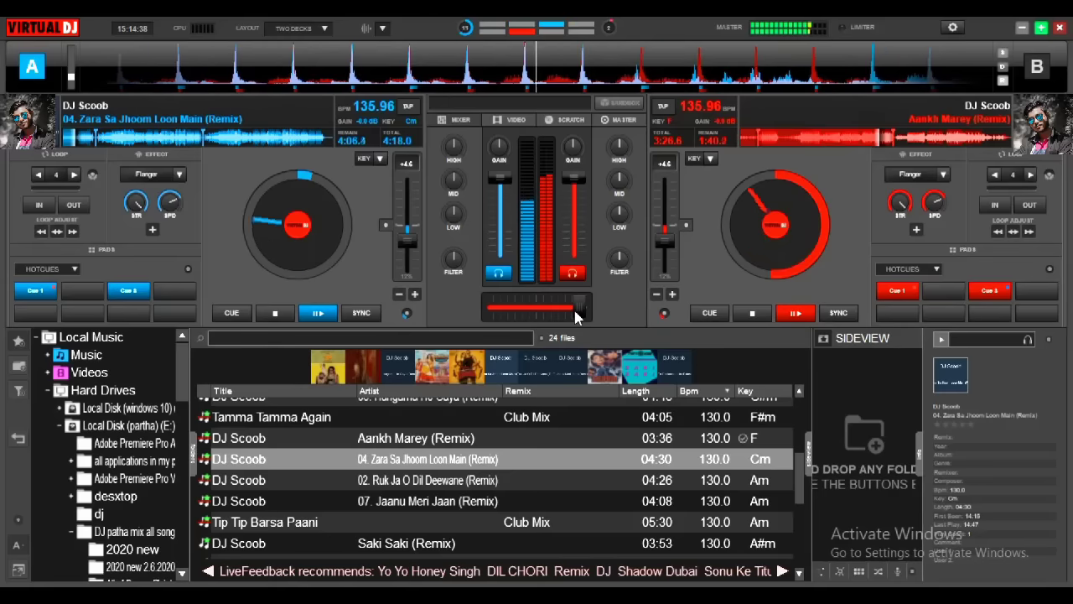
pyautogui.click(84, 142)
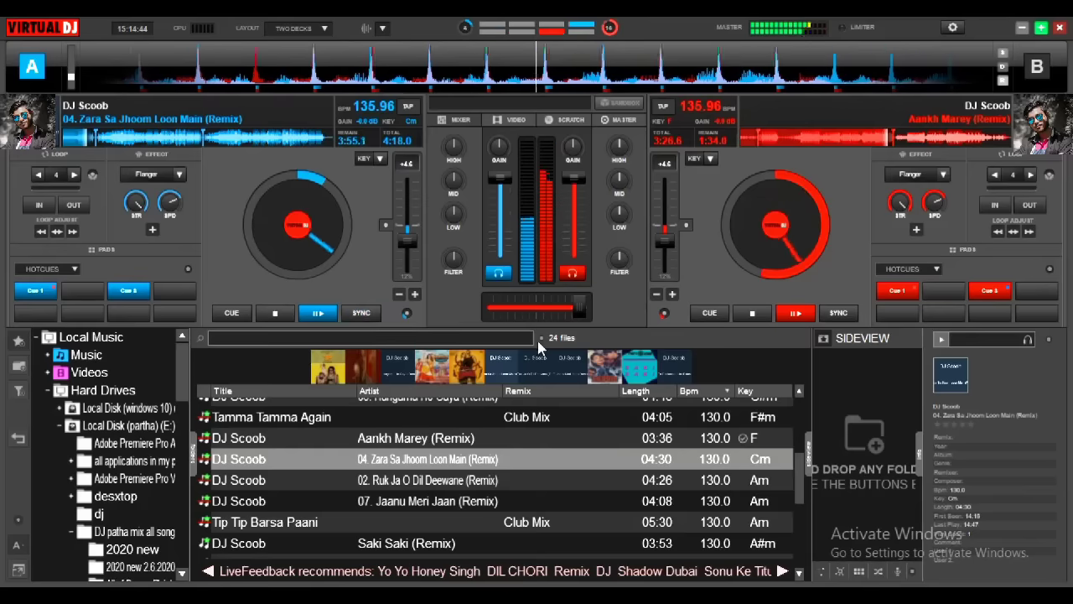
pyautogui.moveTo(565, 312); pyautogui.dragTo(486, 312)
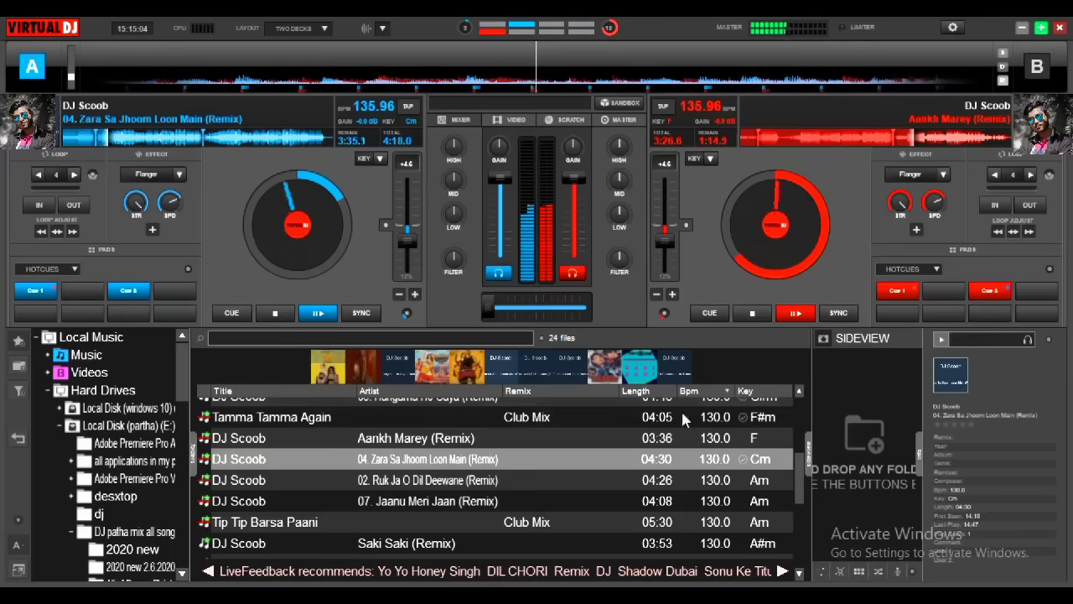
pyautogui.click(755, 317)
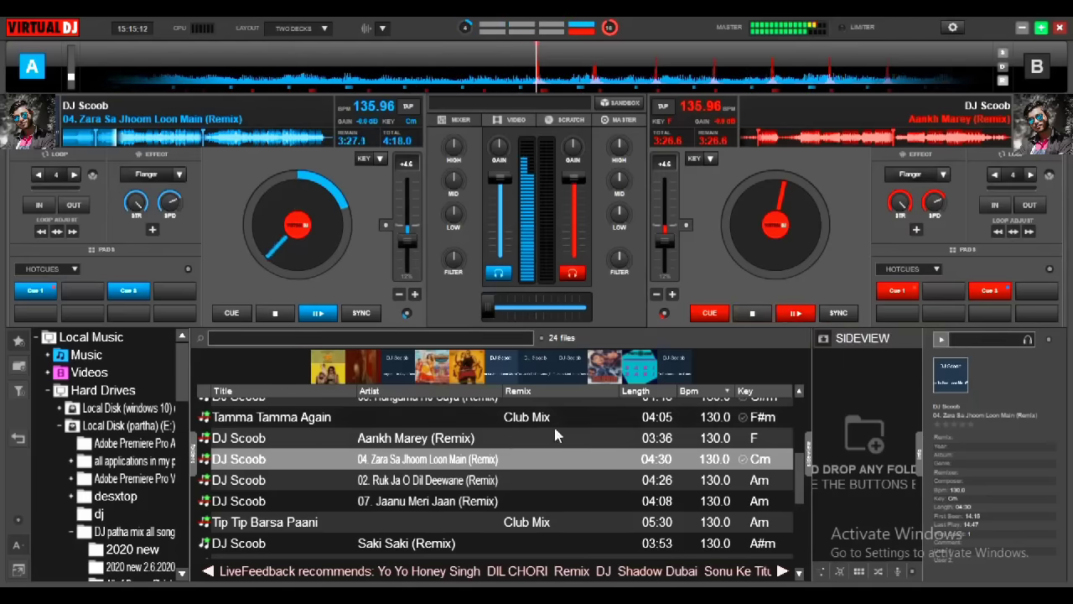
# Load 02. Ruk Ja O Dil Deewane (Remix) onto deck B and start it in sync with deck A.
pyautogui.moveTo(464, 479); pyautogui.dragTo(785, 232)
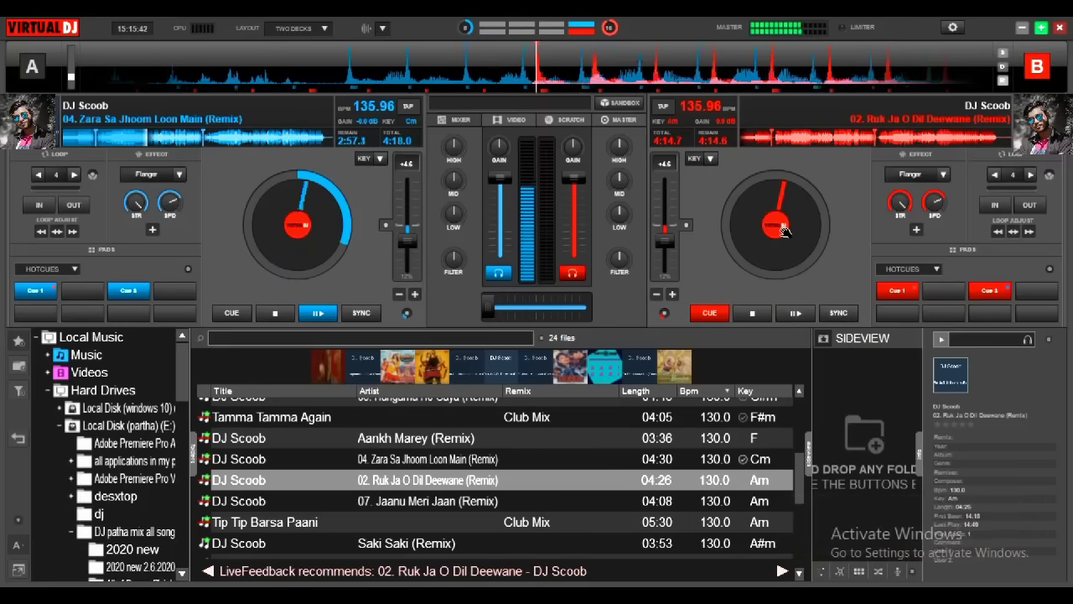
pyautogui.click(796, 314)
pyautogui.click(832, 317)
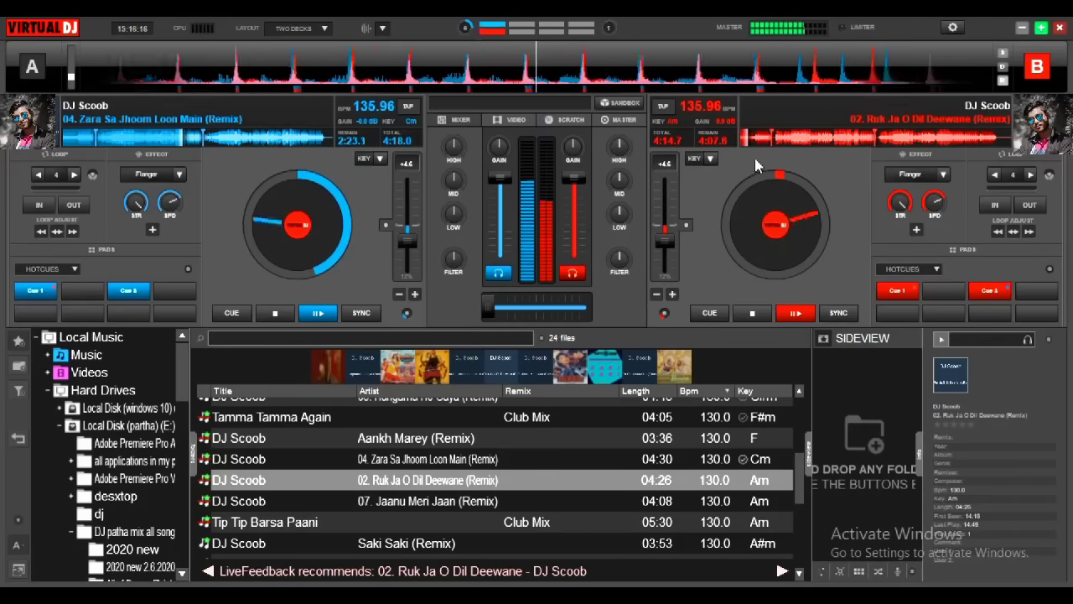
# Skip ahead in Ruk Ja O Dil Deewane, crossfade fully to deck B and stop deck A.
pyautogui.click(754, 143)
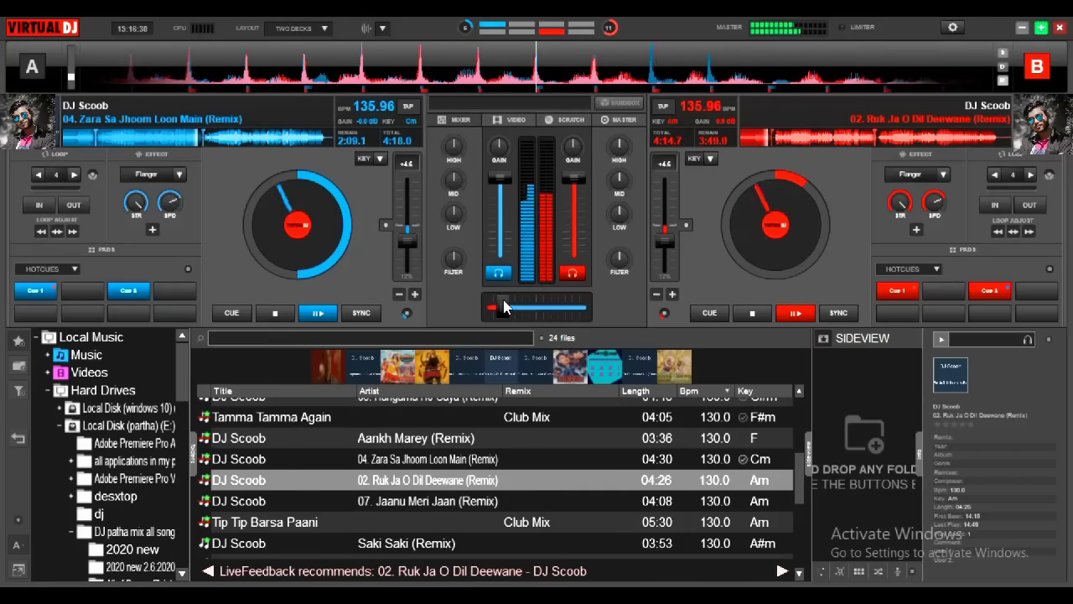
pyautogui.moveTo(506, 307); pyautogui.dragTo(614, 307)
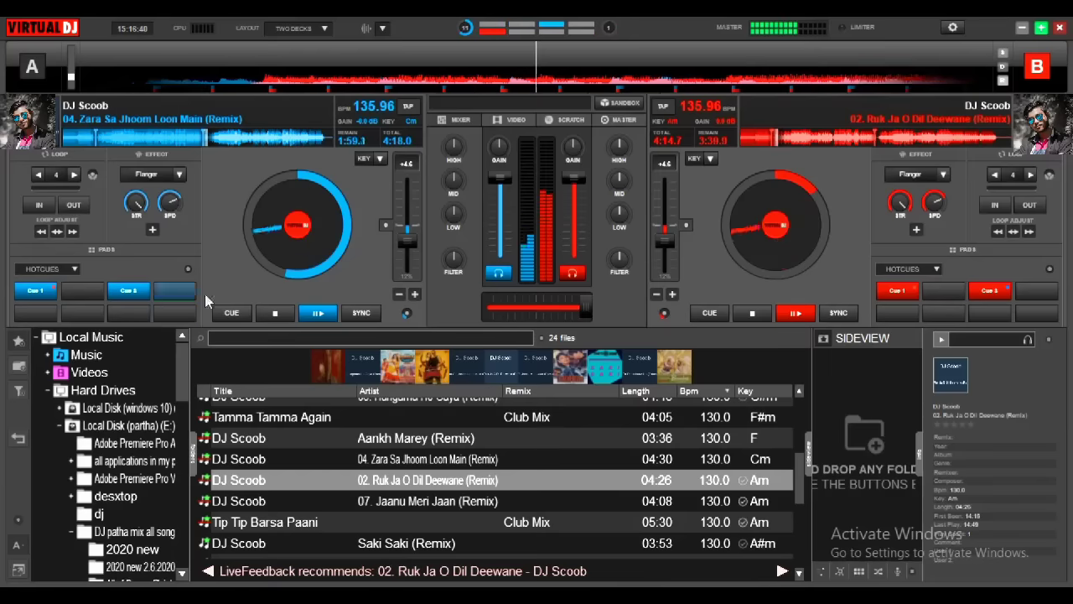
pyautogui.click(281, 313)
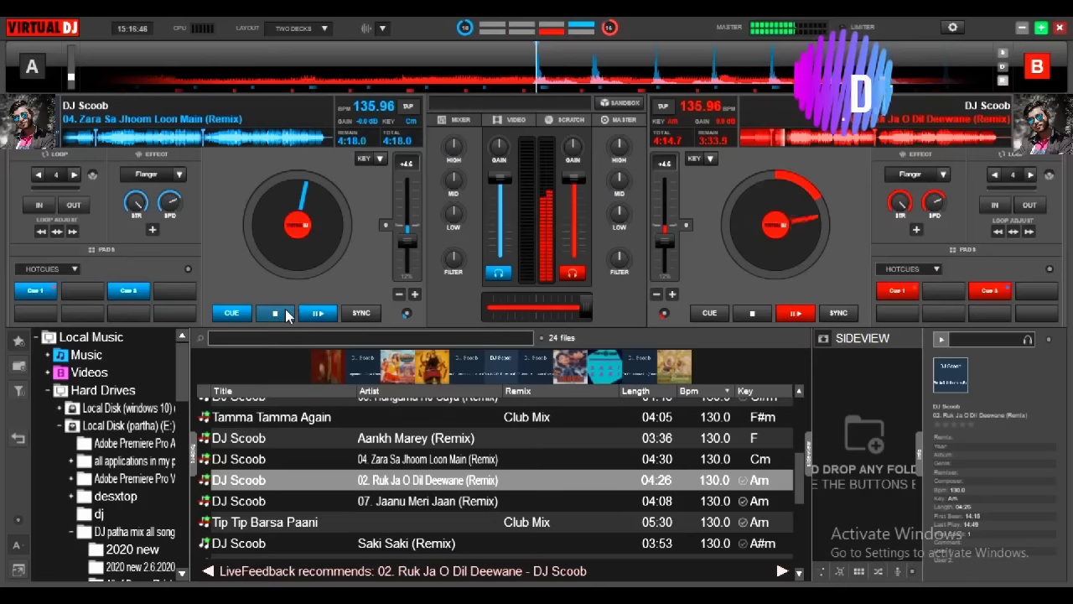
# Load 07. Jaanu Meri Jaan (Remix) onto deck A and start it while deck B plays.
pyautogui.doubleClick(226, 484)
pyautogui.moveTo(226, 501); pyautogui.dragTo(275, 208)
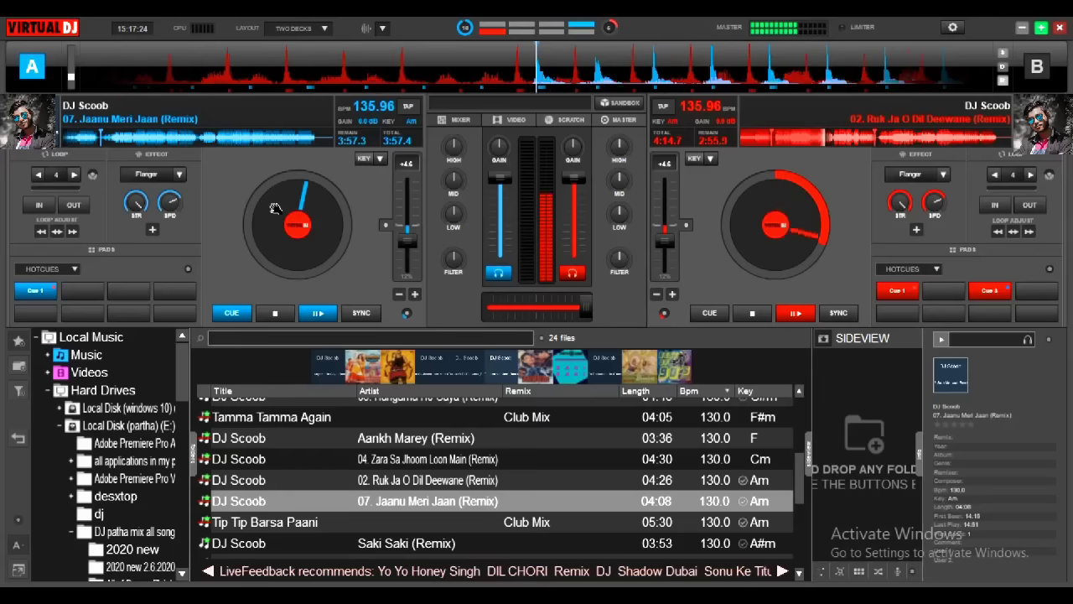
pyautogui.click(317, 313)
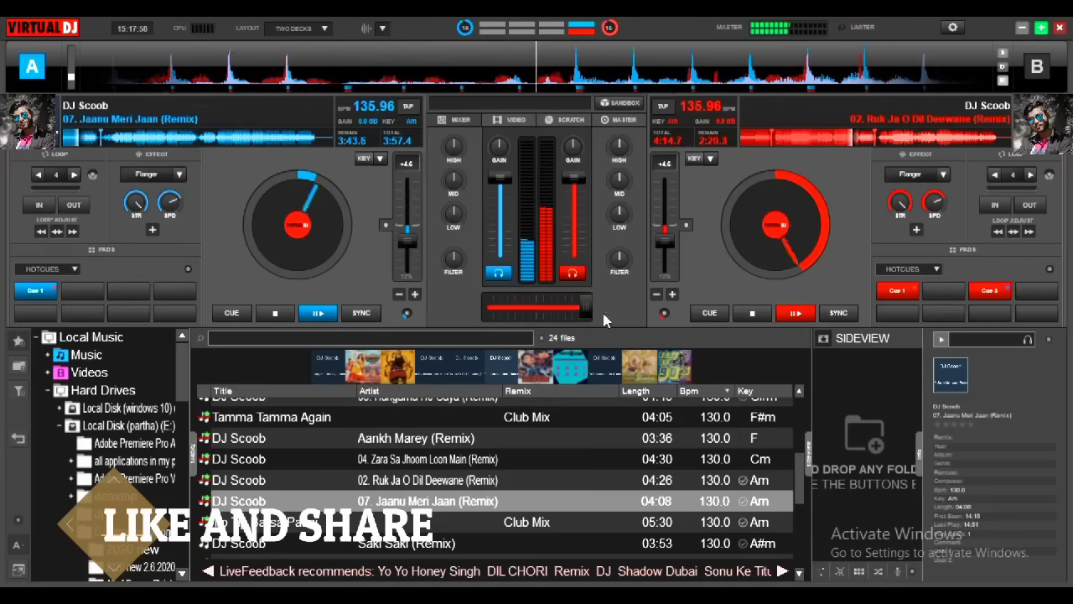
# Crossfade from Ruk Ja O Dil Deewane fully to Jaanu Meri Jaan on deck A and stop deck B.
pyautogui.moveTo(582, 307)
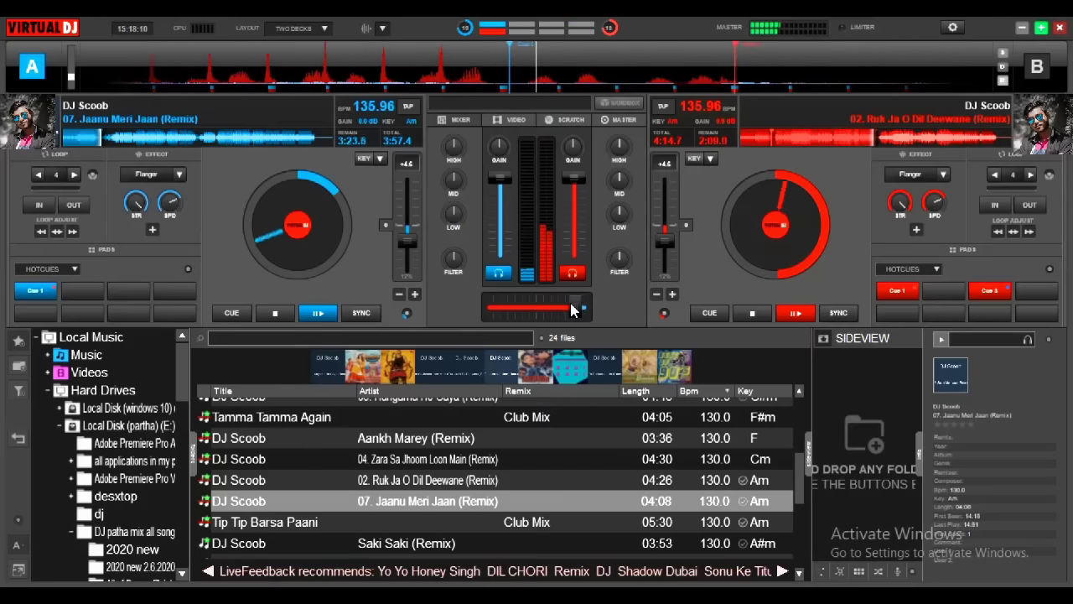
pyautogui.moveTo(573, 308); pyautogui.dragTo(488, 304)
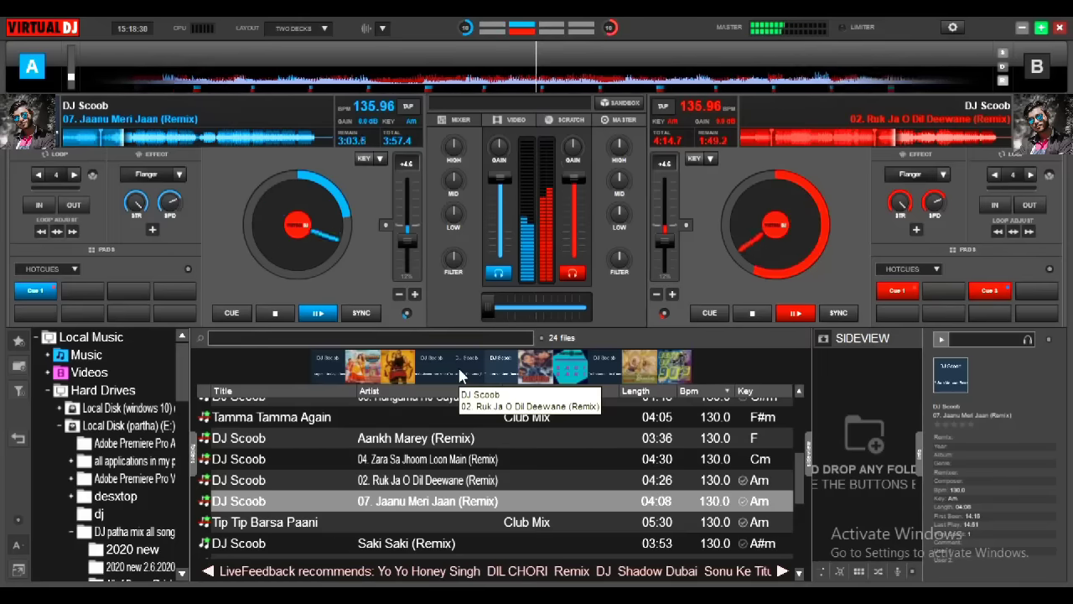
pyautogui.click(753, 313)
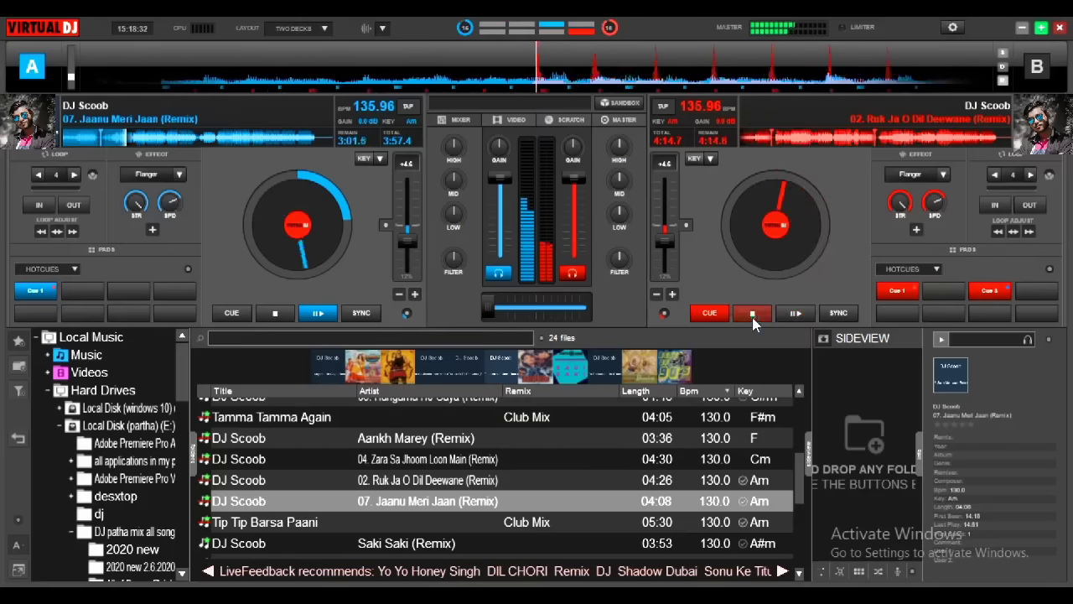
# Load Tip Tip Barsa Paani (Club Mix) onto deck B and start it in sync with deck A.
pyautogui.moveTo(256, 520); pyautogui.dragTo(771, 279)
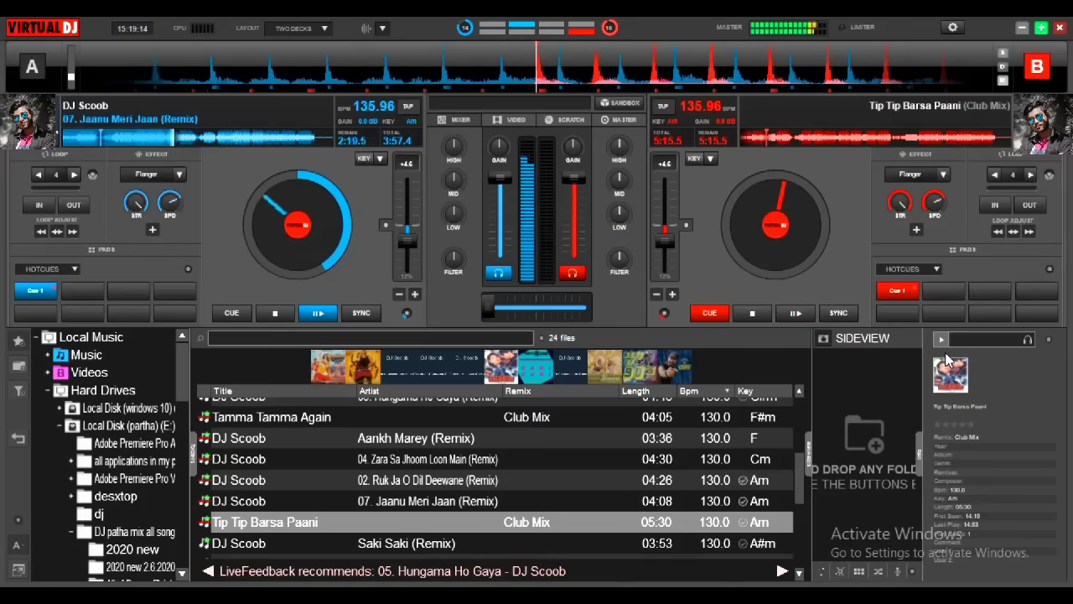
pyautogui.click(792, 313)
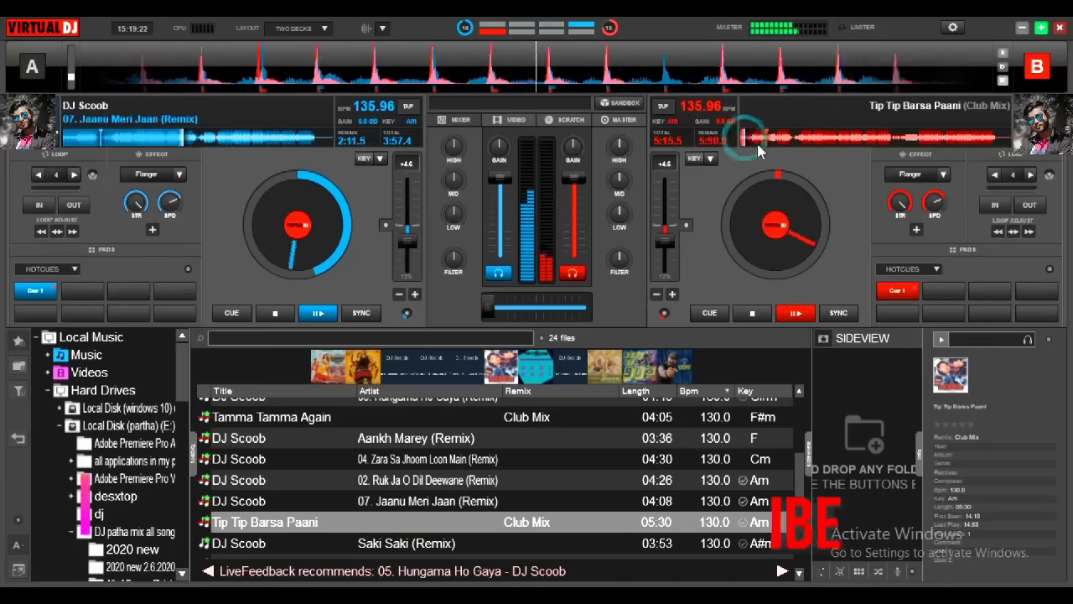
pyautogui.click(829, 317)
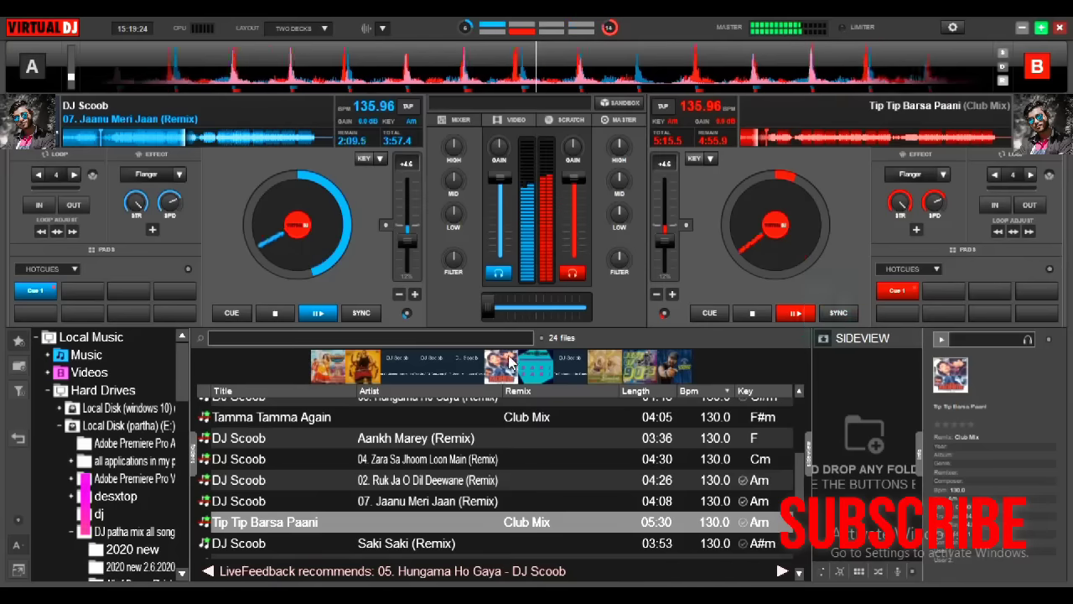
# Crossfade halfway to deck B, turn down deck A's low EQ and filter, and finish the crossfade to deck B.
pyautogui.moveTo(492, 309); pyautogui.dragTo(534, 315)
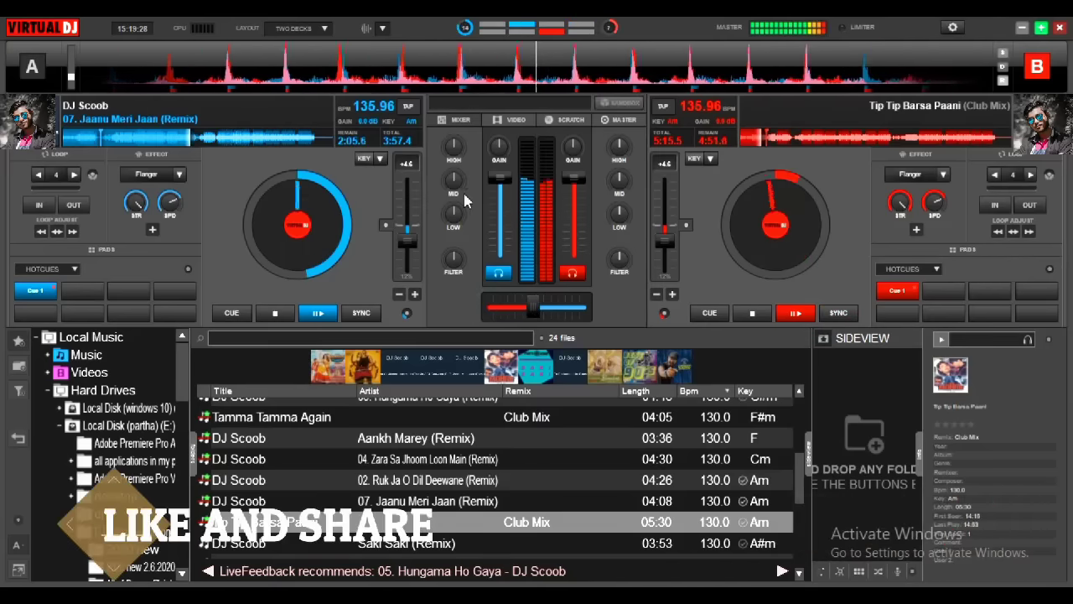
pyautogui.moveTo(452, 214); pyautogui.dragTo(453, 290)
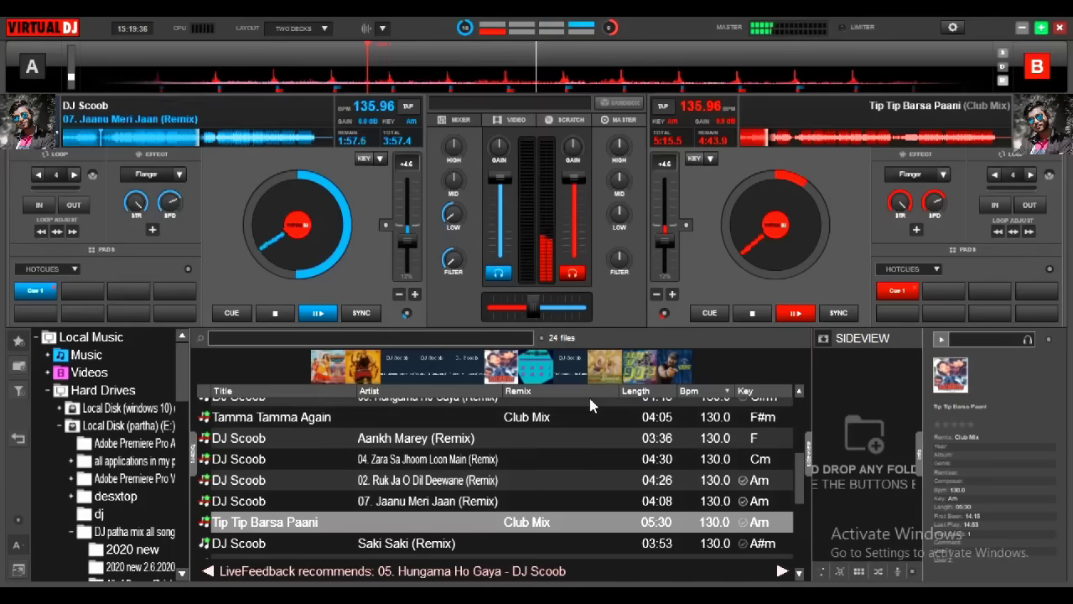
pyautogui.moveTo(537, 308); pyautogui.dragTo(584, 307)
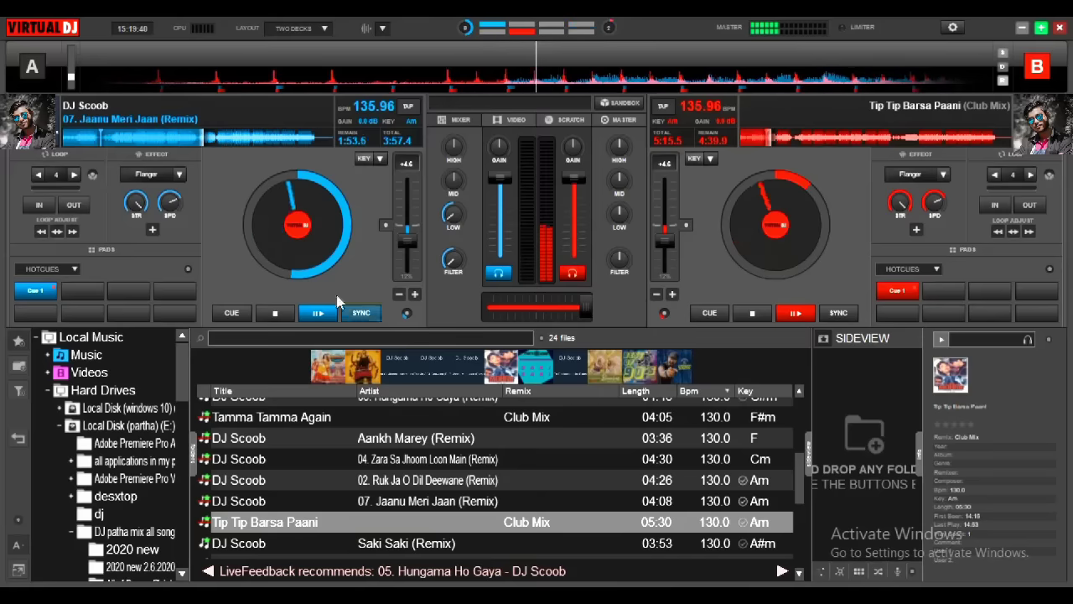
# Stop deck A and reset its filter and low EQ to neutral.
pyautogui.click(277, 313)
pyautogui.doubleClick(453, 260)
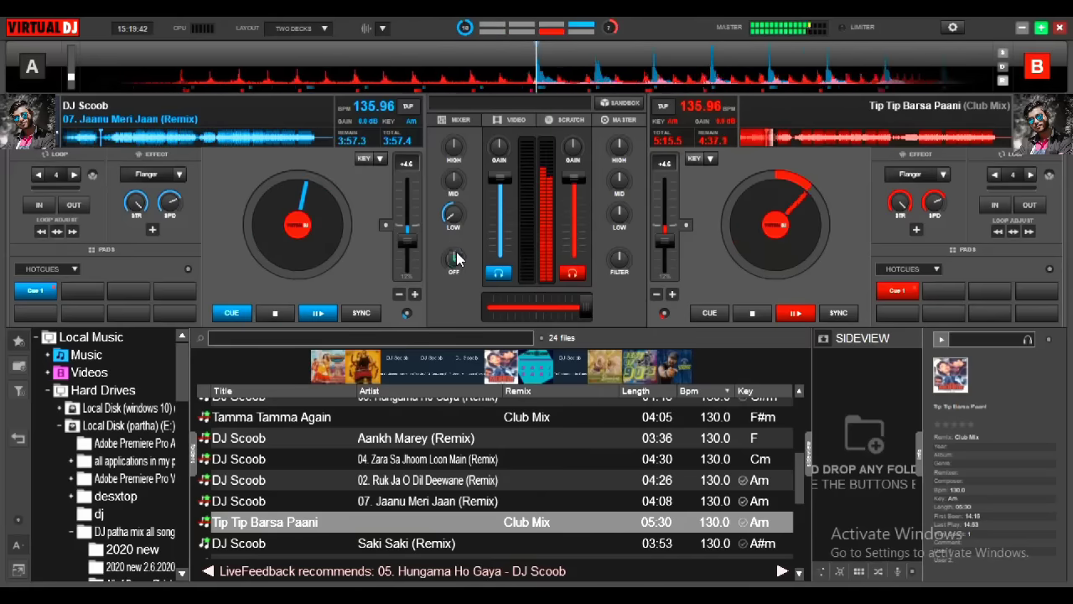
pyautogui.doubleClick(452, 216)
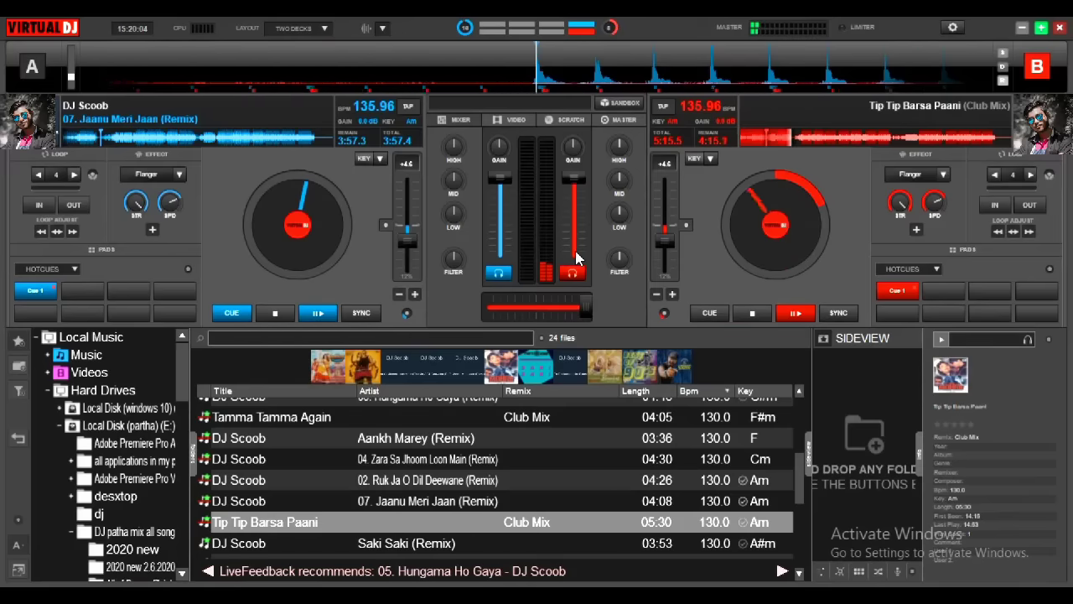
# Toggle the Flanger on deck B and end the set by fading deck B's volume all the way down.
pyautogui.click(903, 176)
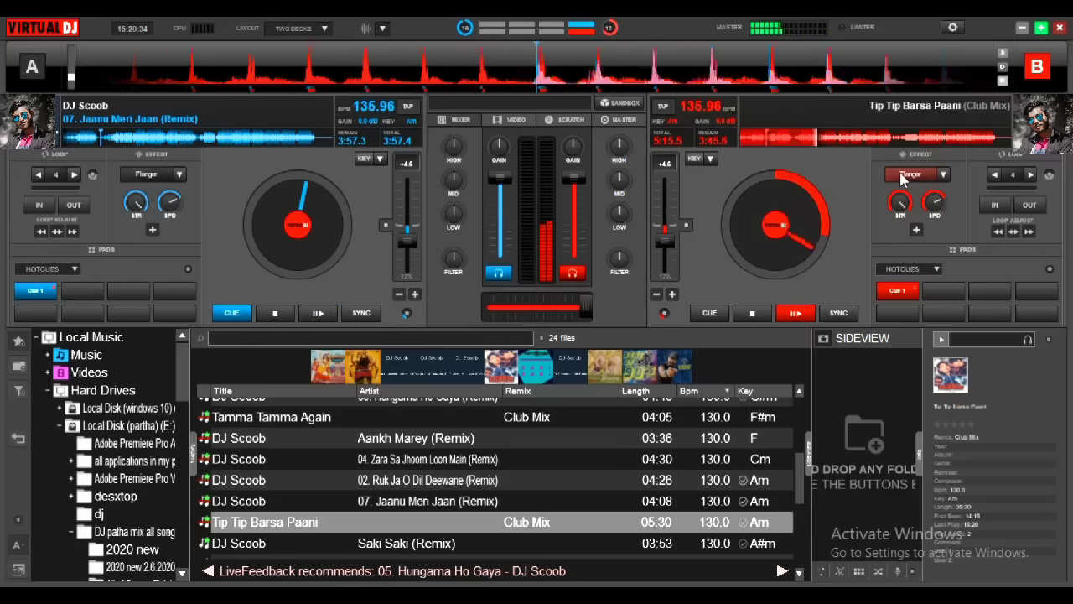
pyautogui.press('space')
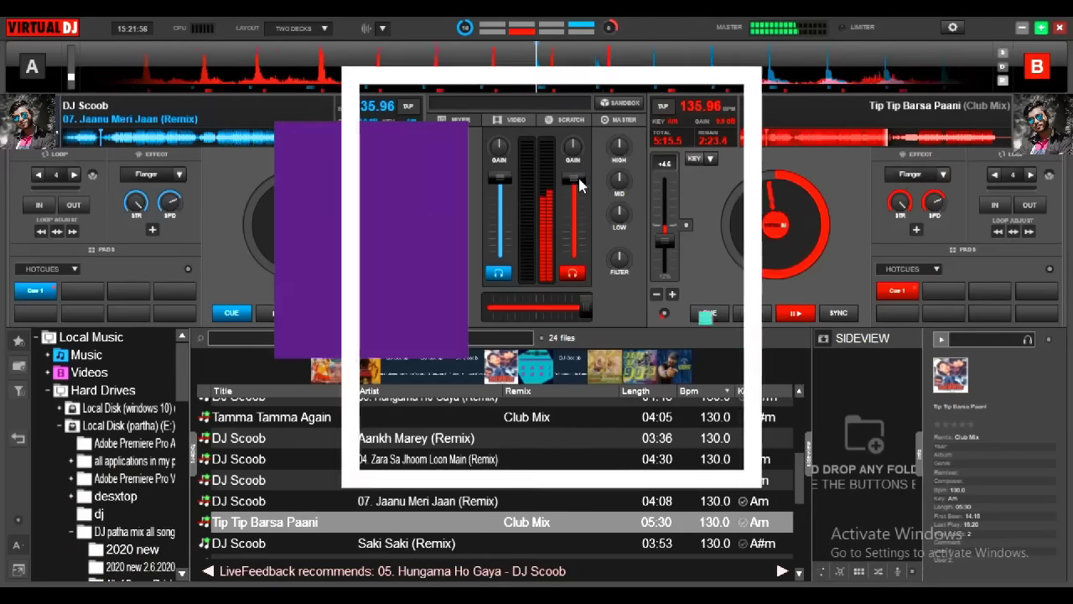
pyautogui.moveTo(581, 189); pyautogui.dragTo(582, 250)
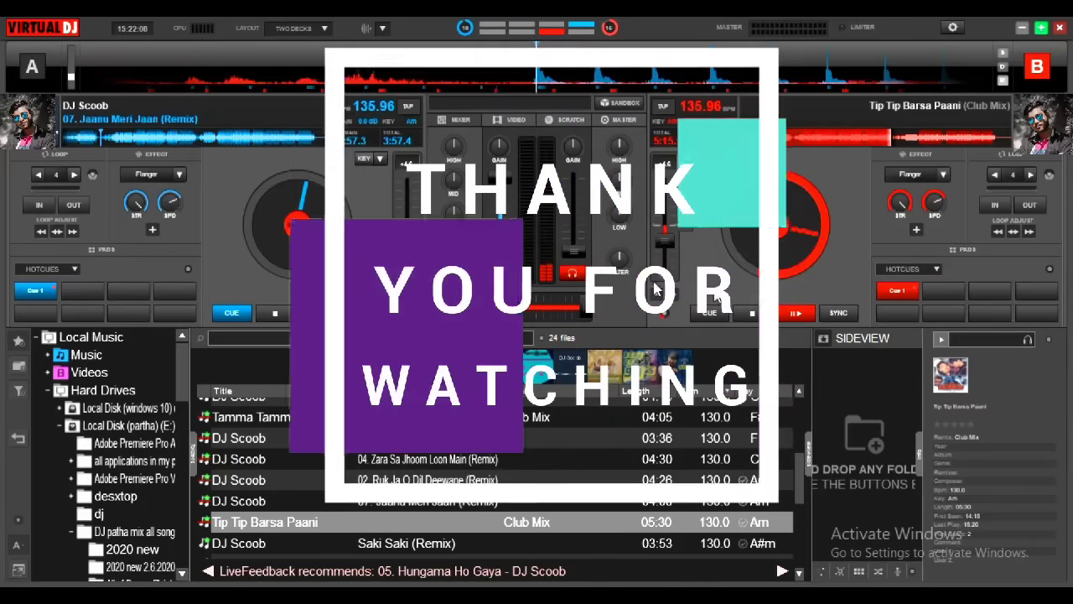